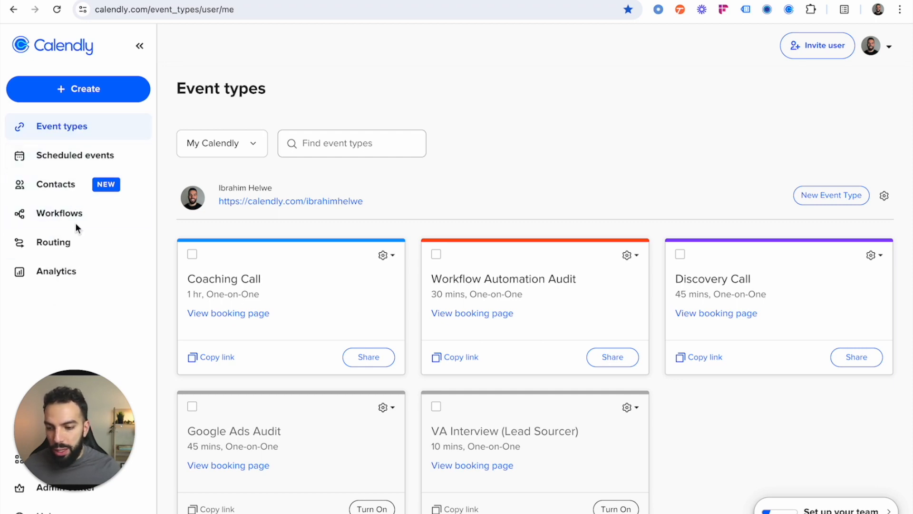
Step: Look over the scheduled events and the existing workflows, and return to the event types
click(69, 164)
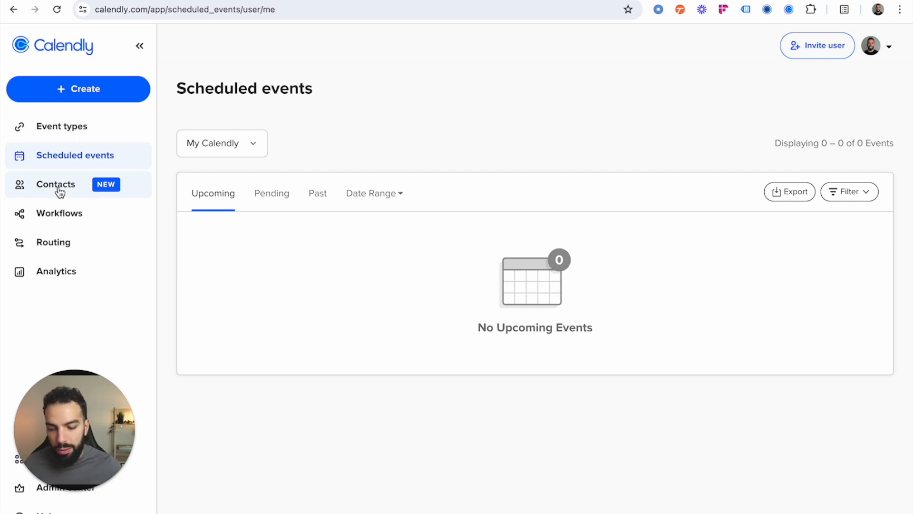
click(79, 217)
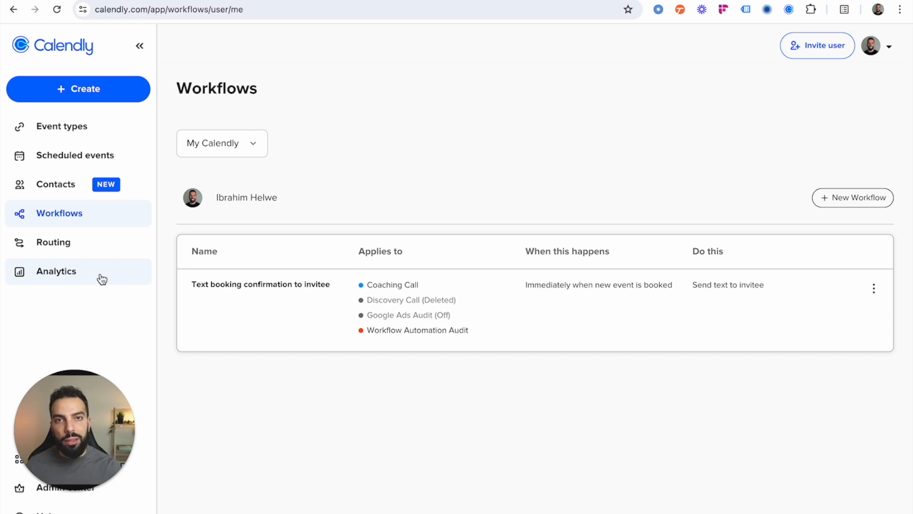
click(85, 131)
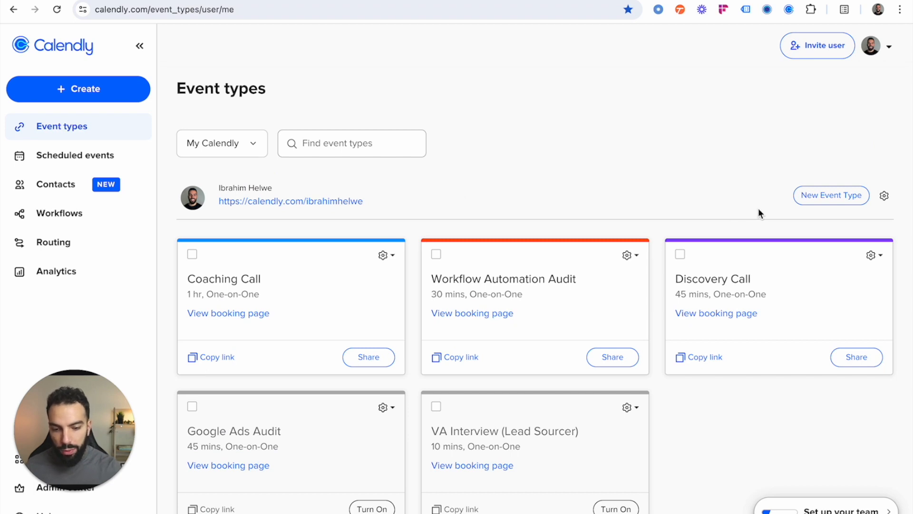
Step: Start a new One-on-One event type with yourself as the host
click(821, 200)
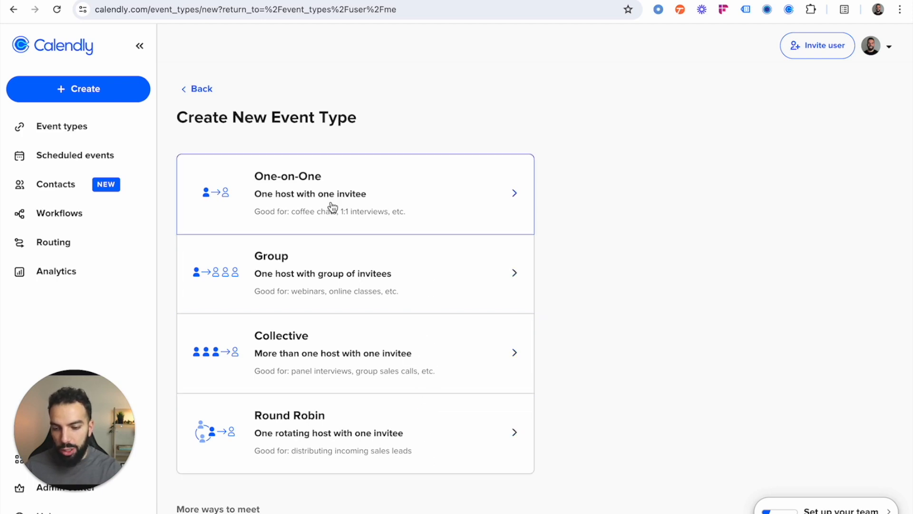
click(452, 189)
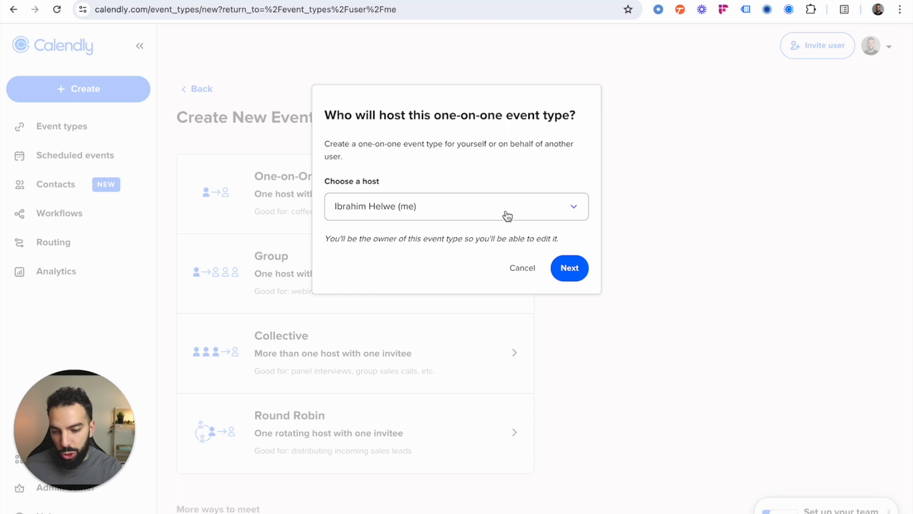
click(573, 276)
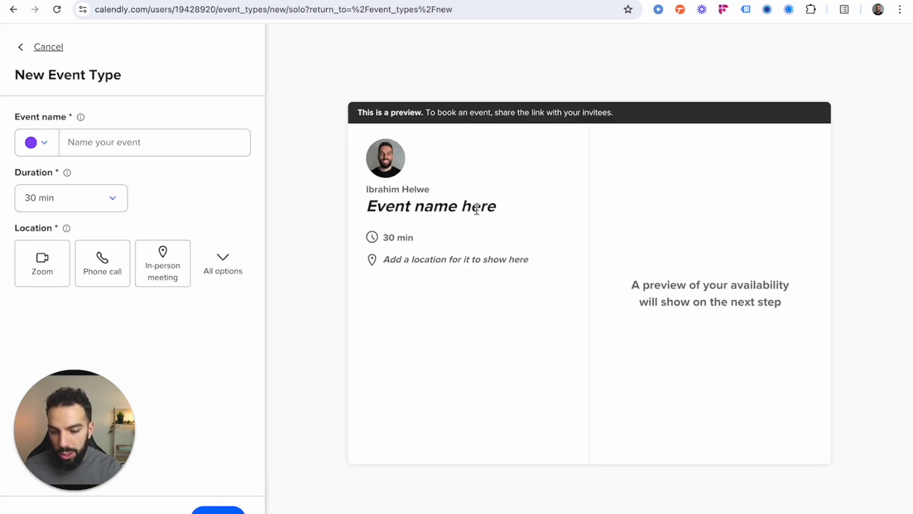
Step: Name the new event "Test event" and set its duration to 30 min
click(162, 149)
text(Tet)
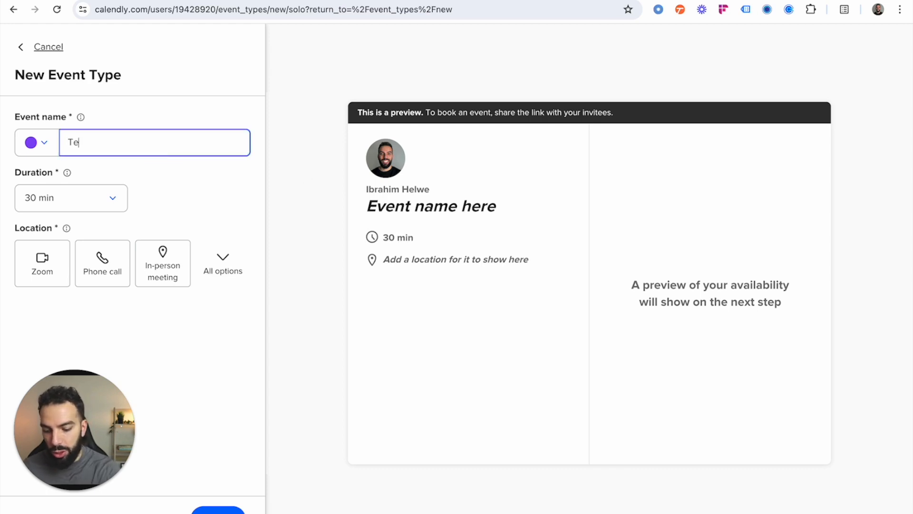
key(BackSpace)
text(st event)
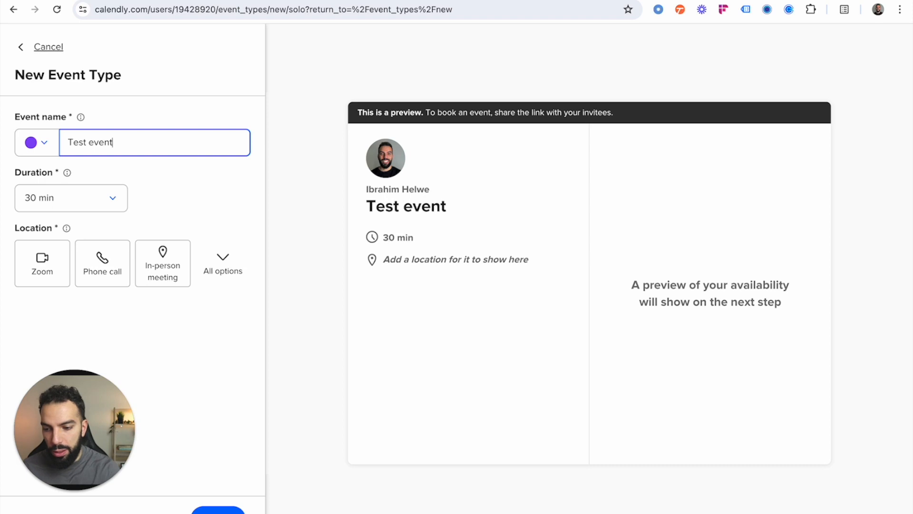
click(115, 200)
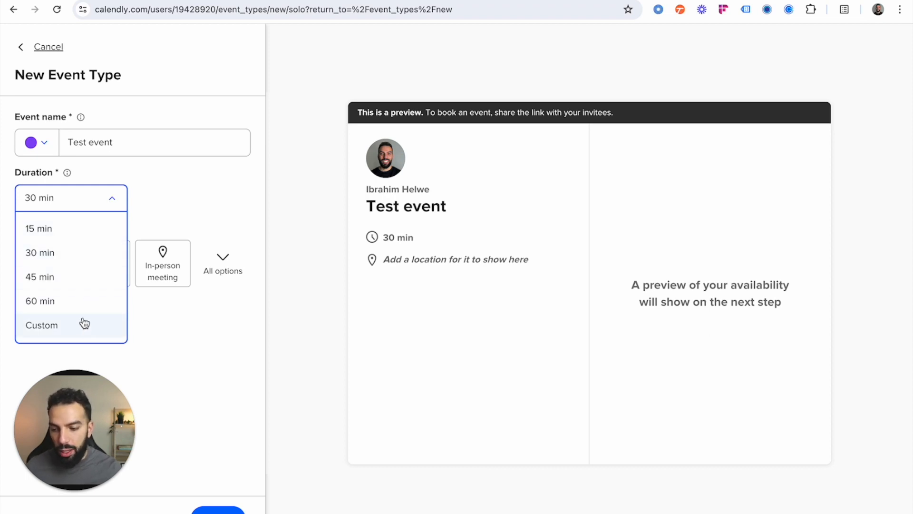
click(91, 265)
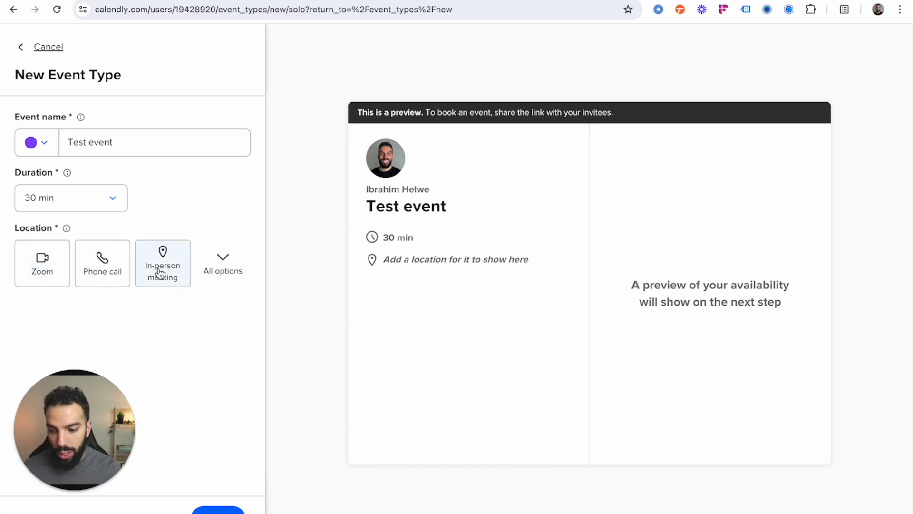
Step: Set the event's location to Zoom and create the event type
click(219, 264)
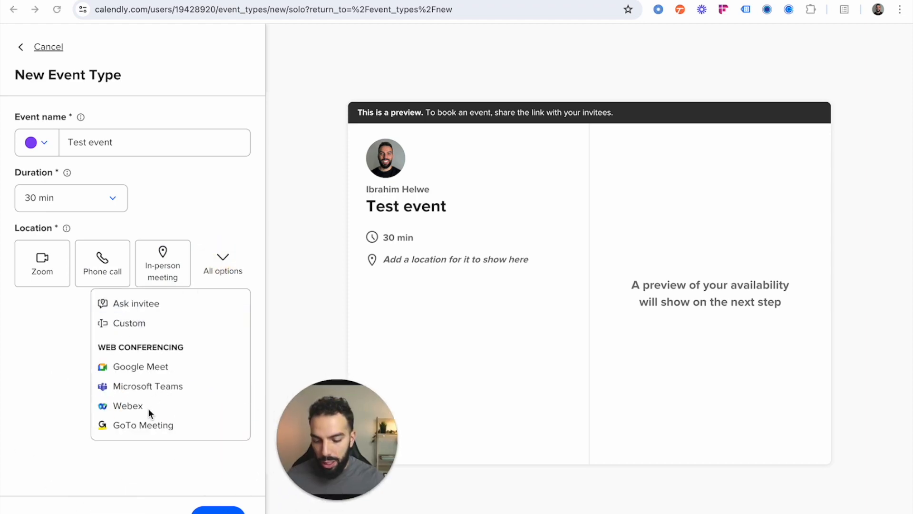
click(229, 262)
click(36, 266)
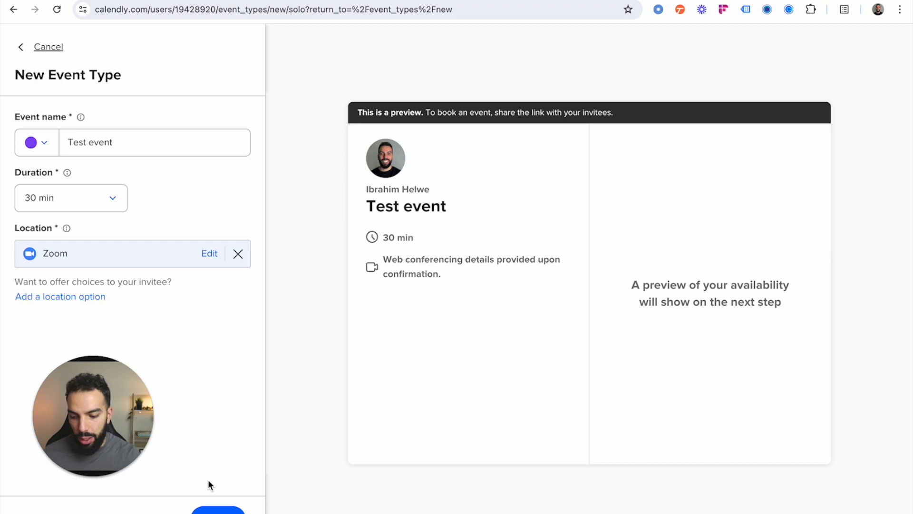
click(209, 508)
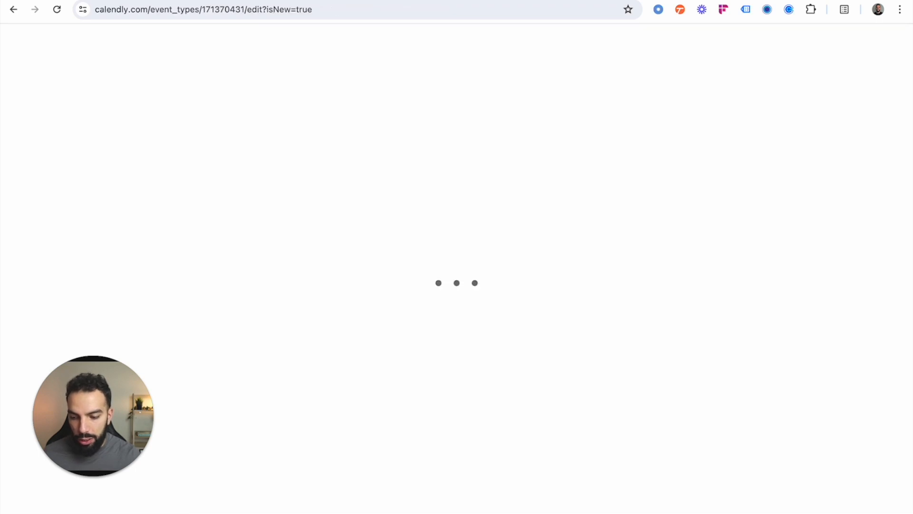
drag(118, 432, 364, 399)
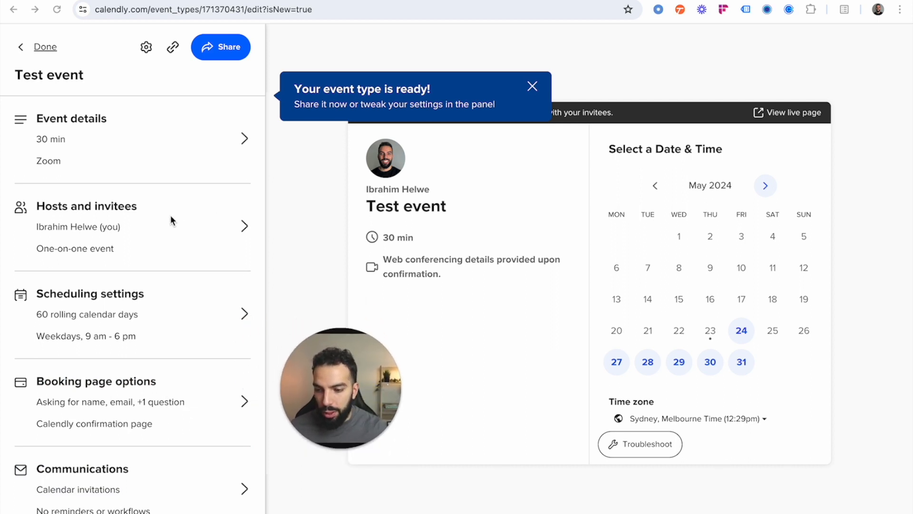
Step: In the event's scheduling settings, limit bookings to 5 calendar days into the future
click(175, 313)
scroll(173, 306, down, 1)
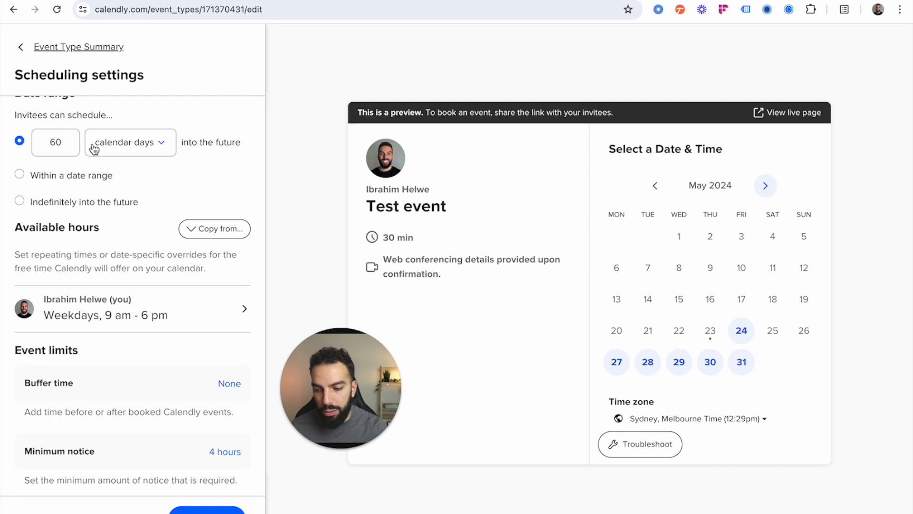
click(142, 155)
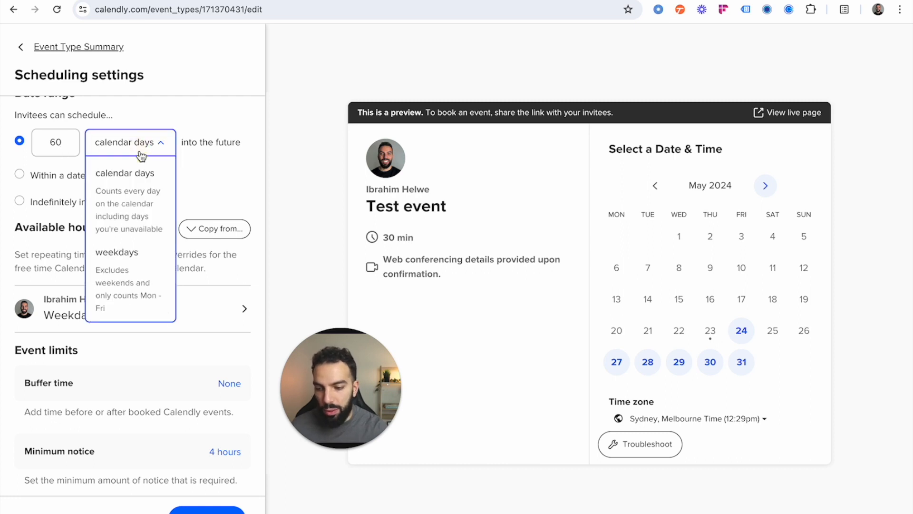
double_click(53, 143)
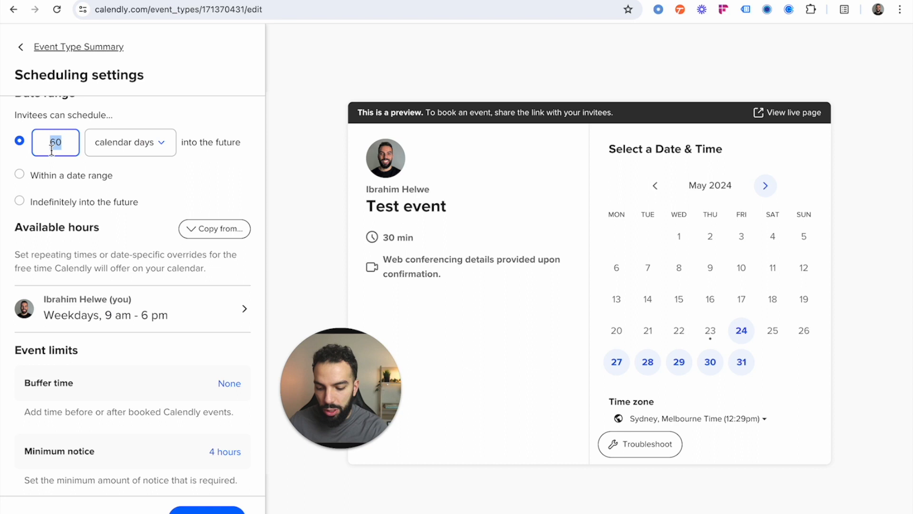
text(5)
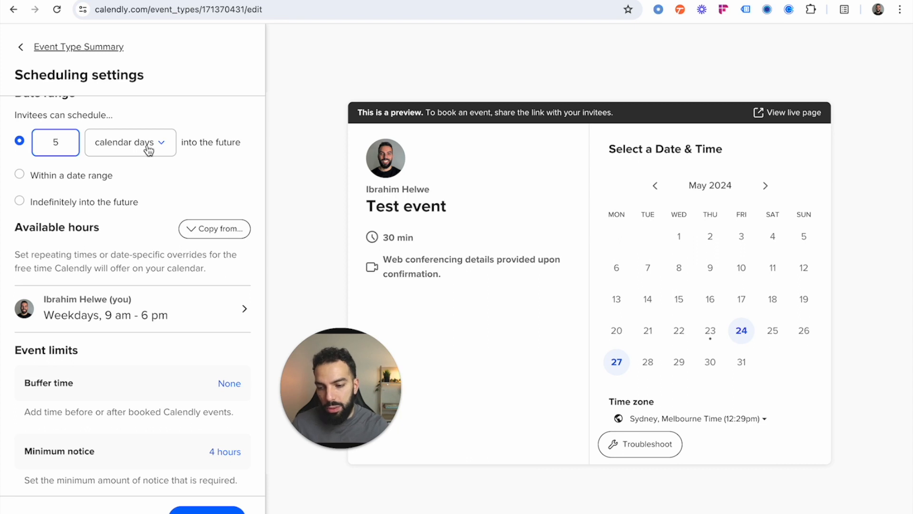
click(291, 158)
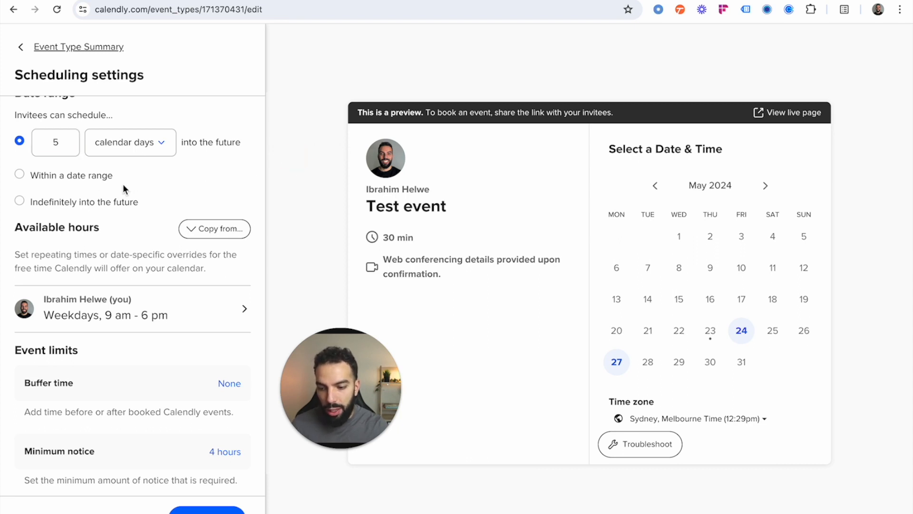
Step: Switch the host's available hours to custom weekly hours for this event type only and save the scheduling settings
scroll(158, 194, down, 1)
scroll(158, 193, up, 1)
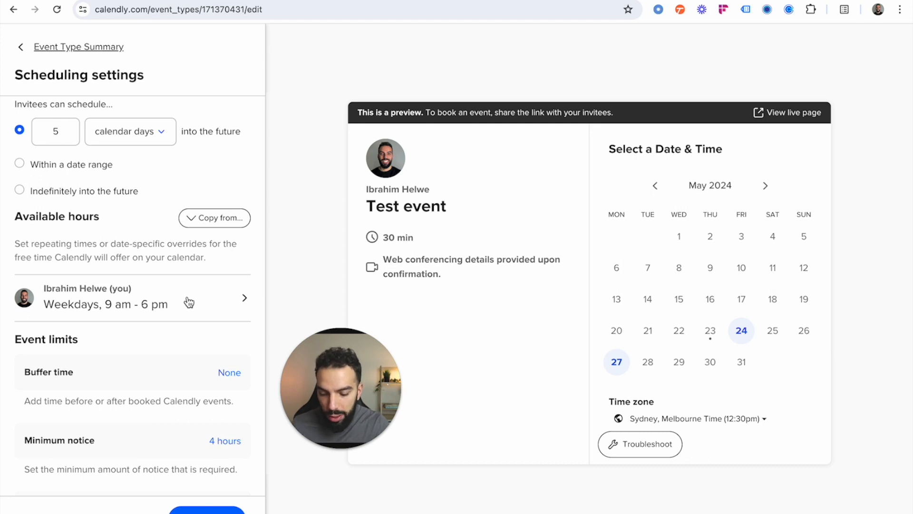
click(189, 303)
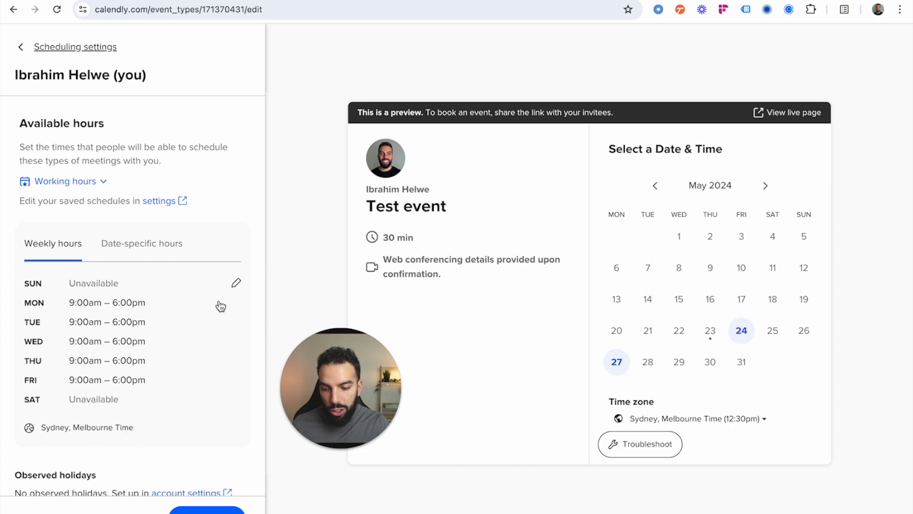
click(237, 284)
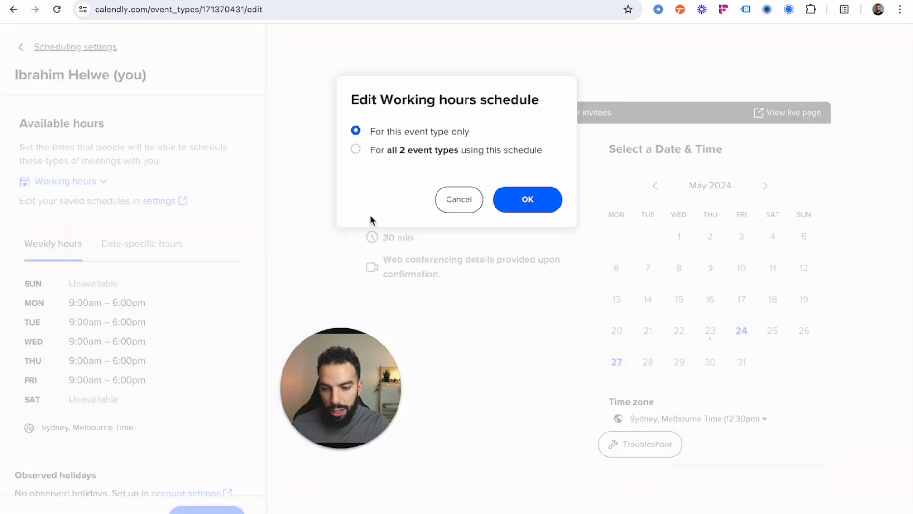
click(511, 193)
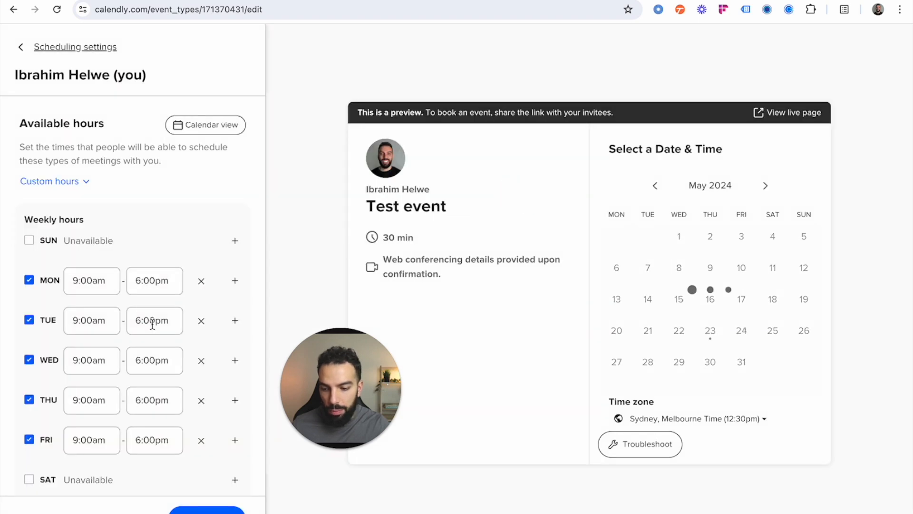
scroll(151, 325, down, 2)
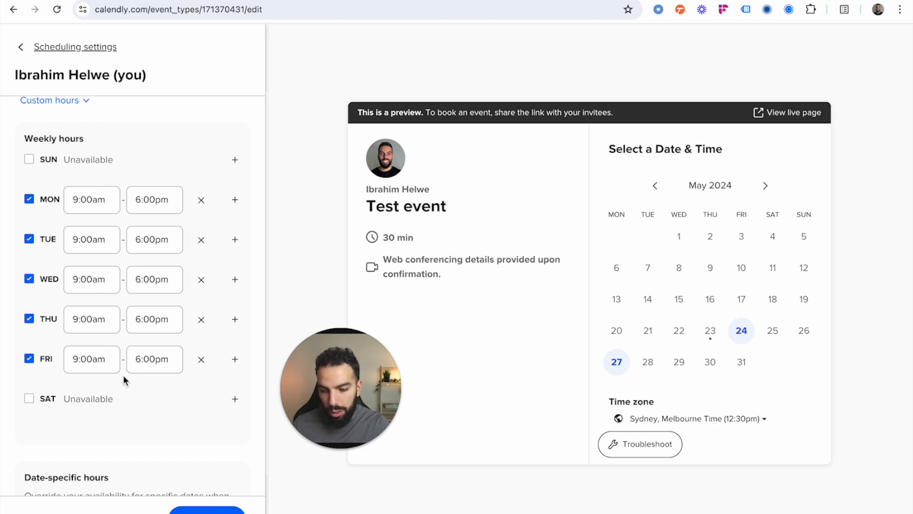
scroll(127, 356, up, 2)
scroll(126, 353, down, 4)
scroll(149, 381, up, 1)
click(145, 511)
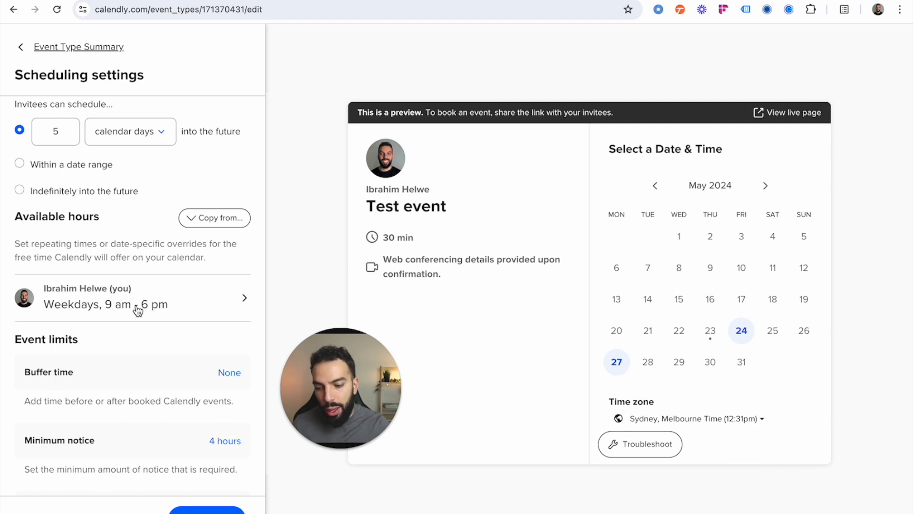
scroll(213, 310, down, 4)
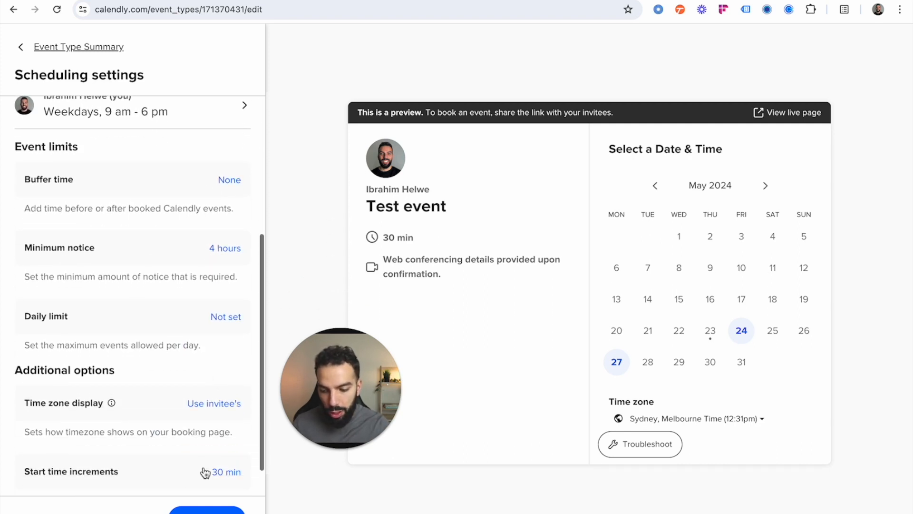
click(145, 511)
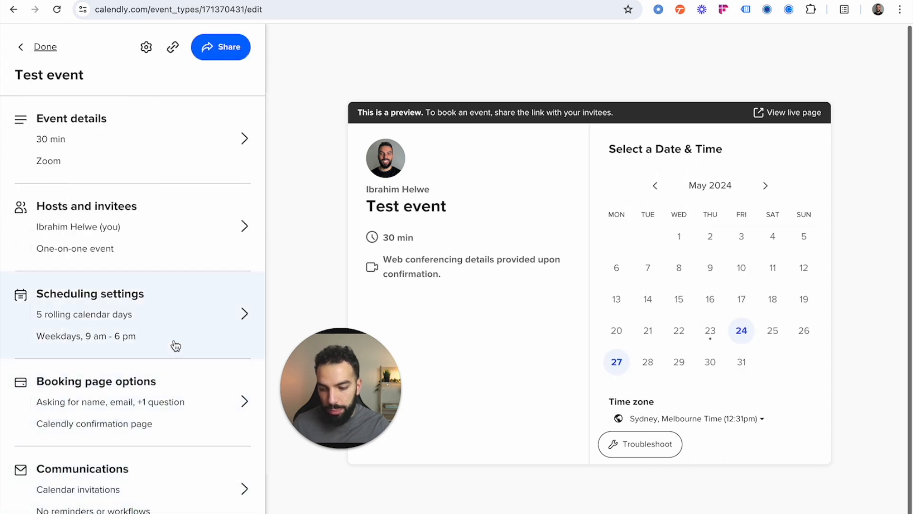
Step: Open the event's booking page options and review the event link and the invitee questions
click(203, 407)
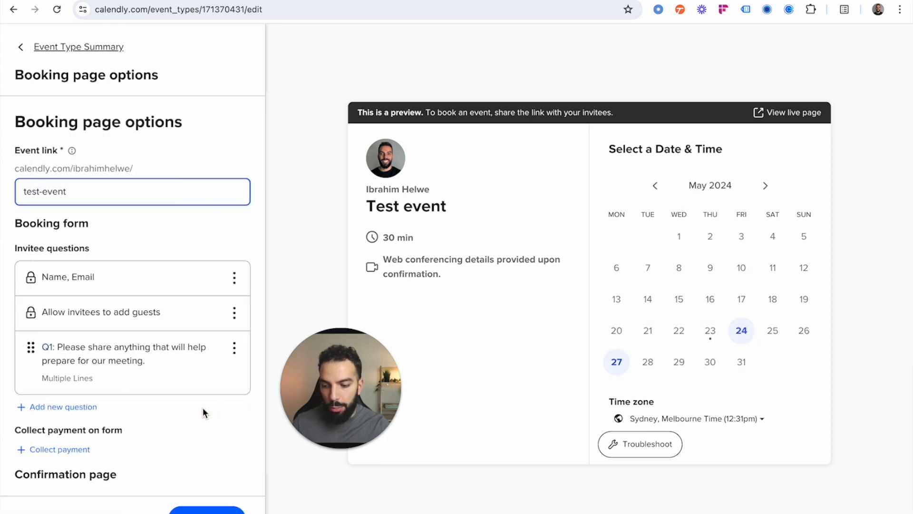
scroll(159, 308, down, 1)
scroll(159, 307, up, 1)
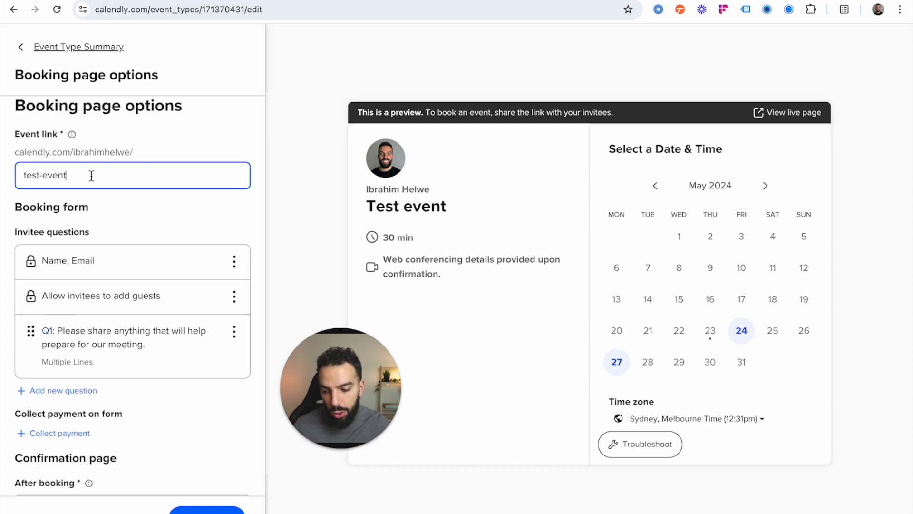
scroll(116, 265, down, 1)
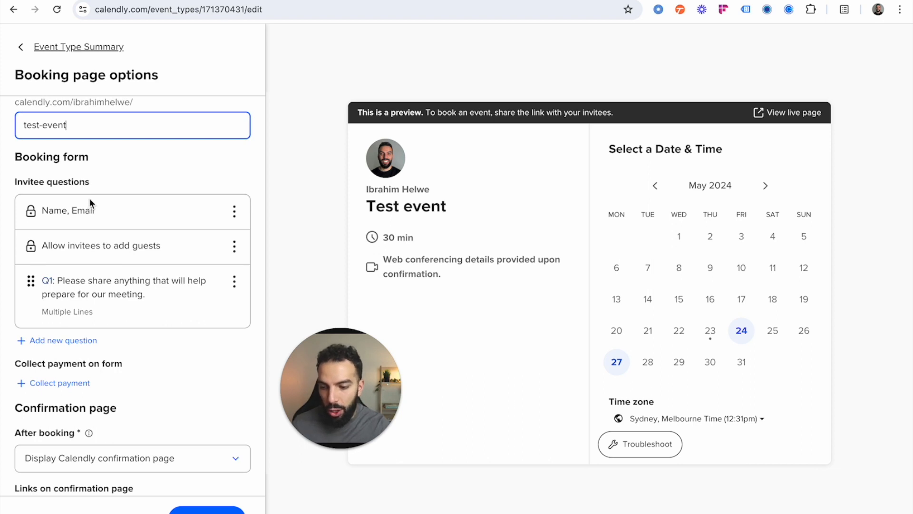
drag(326, 373, 289, 383)
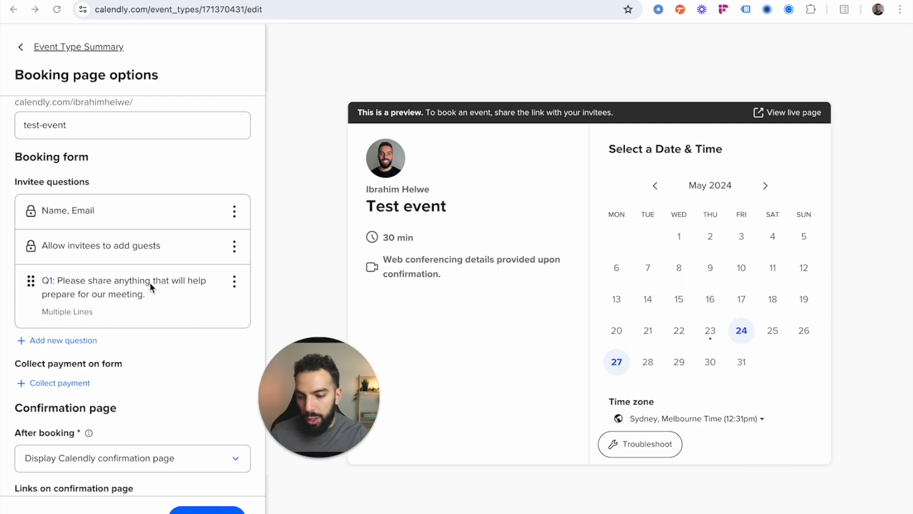
scroll(59, 245, down, 1)
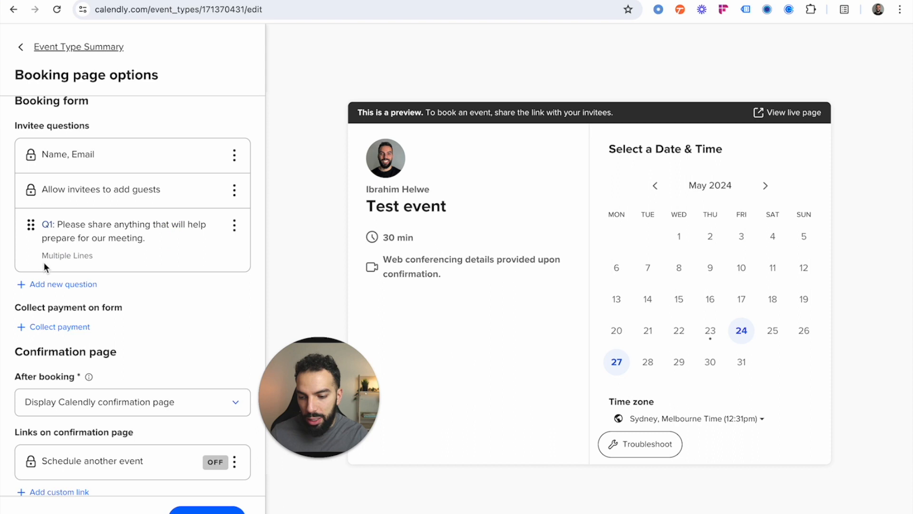
Step: Start a new invitee question worded "Test question" with Dropdown as its answer type
click(69, 285)
drag(306, 393, 122, 382)
click(403, 162)
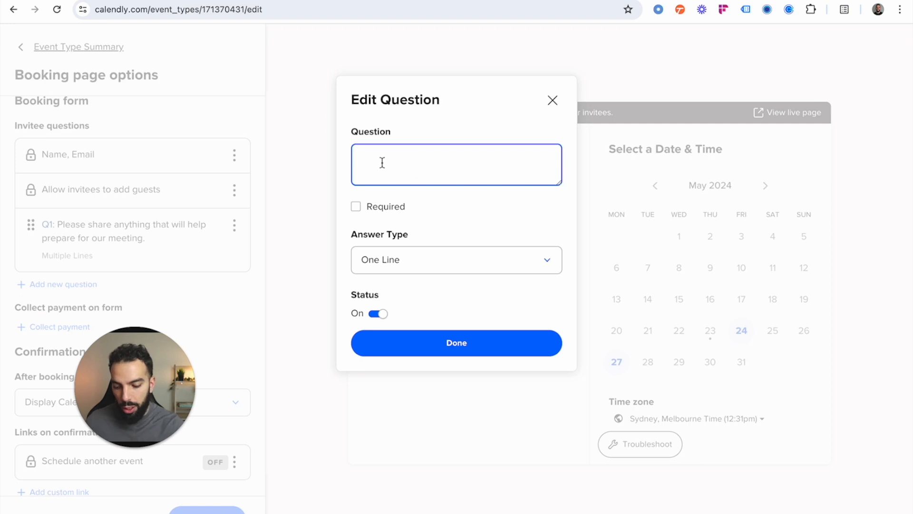
text(Test question)
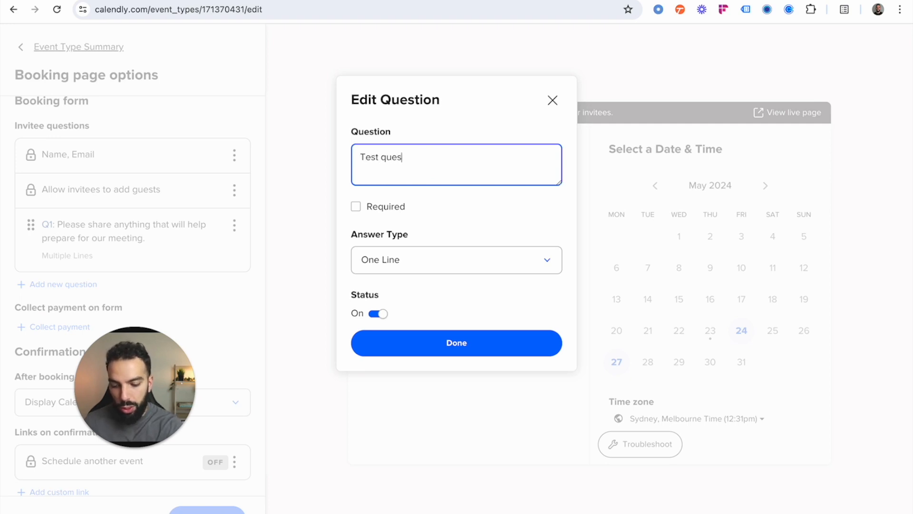
click(449, 262)
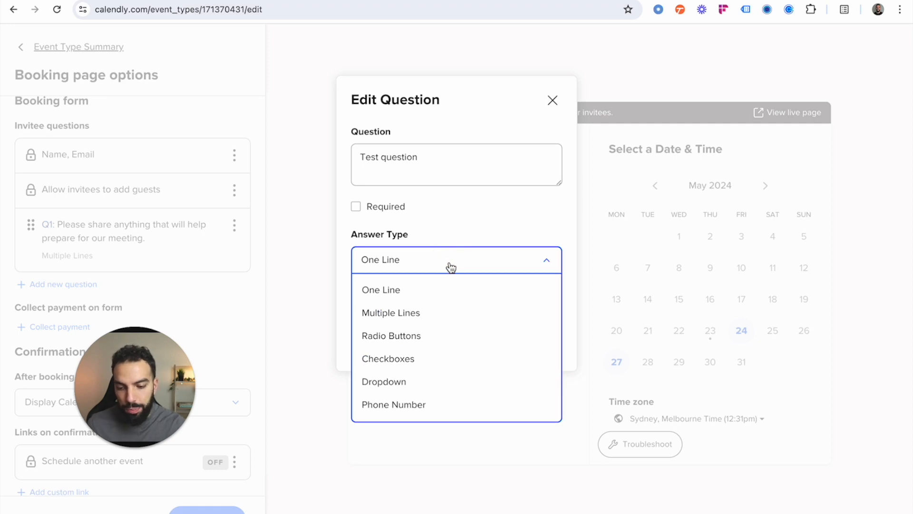
click(444, 389)
Step: Add two more blank answer choices to the dropdown question, giving it five
click(440, 306)
click(440, 339)
click(431, 373)
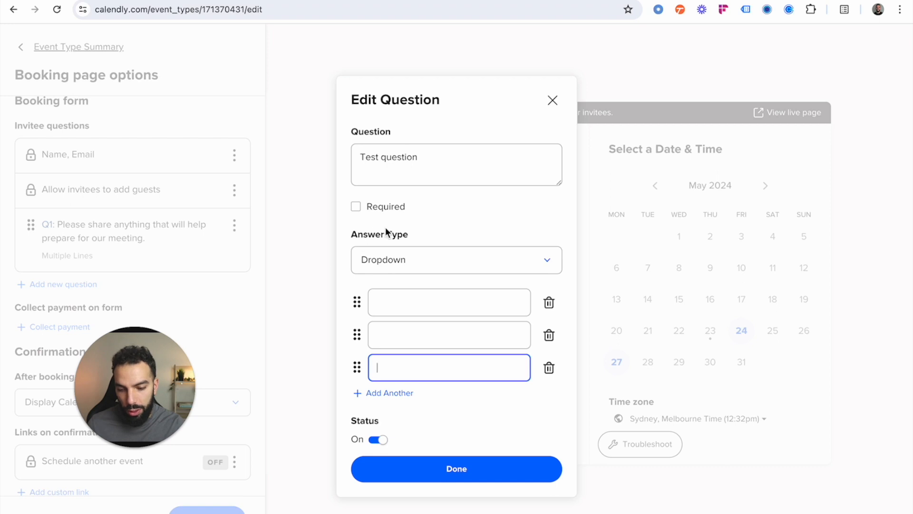
click(396, 394)
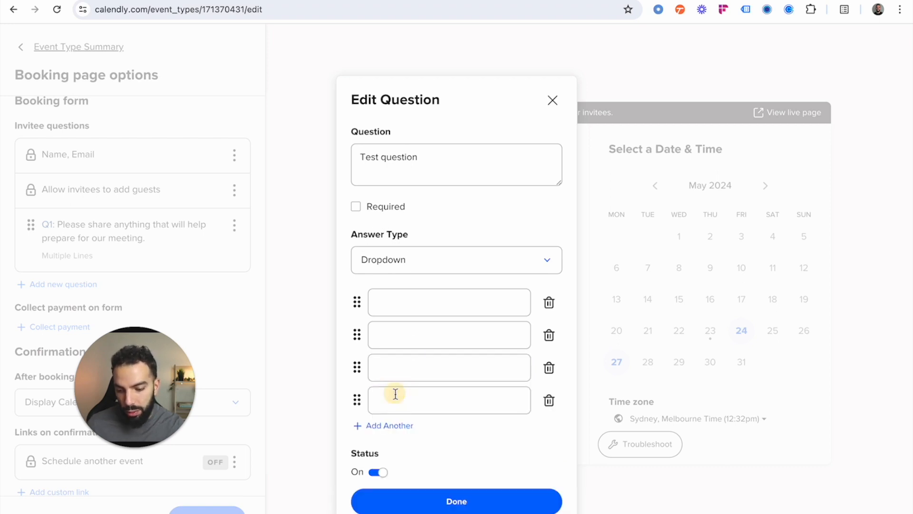
click(388, 426)
scroll(388, 428, down, 2)
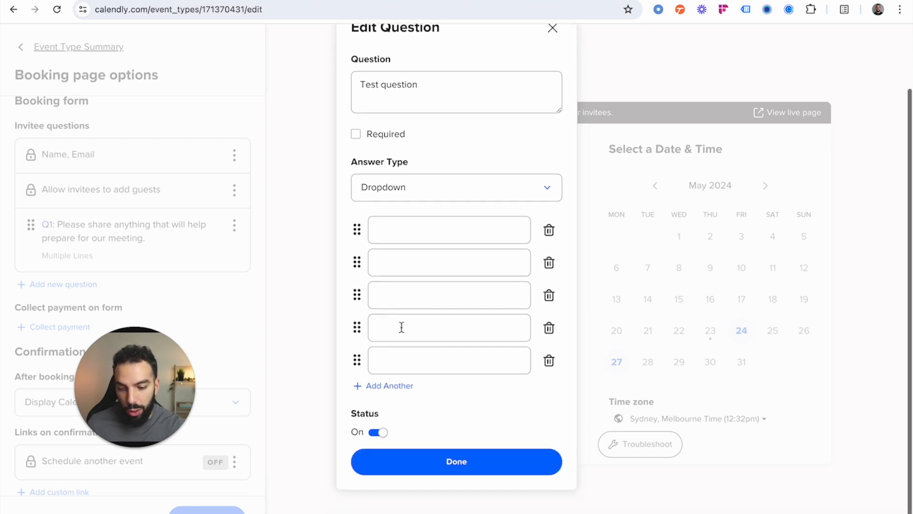
scroll(401, 327, up, 1)
Step: Try Checkboxes as the question's answer type, go through its blank choices, and discard the question
click(435, 208)
click(433, 298)
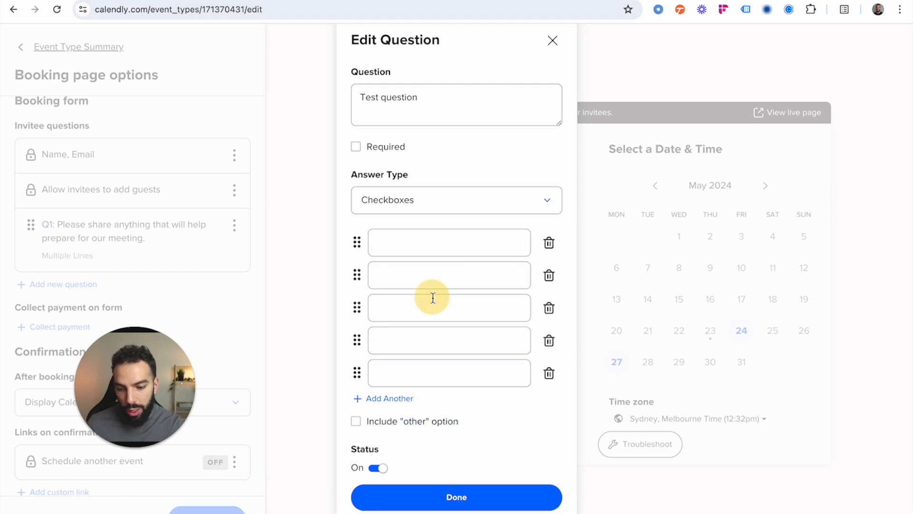
click(388, 247)
click(404, 283)
click(404, 314)
click(407, 338)
click(406, 370)
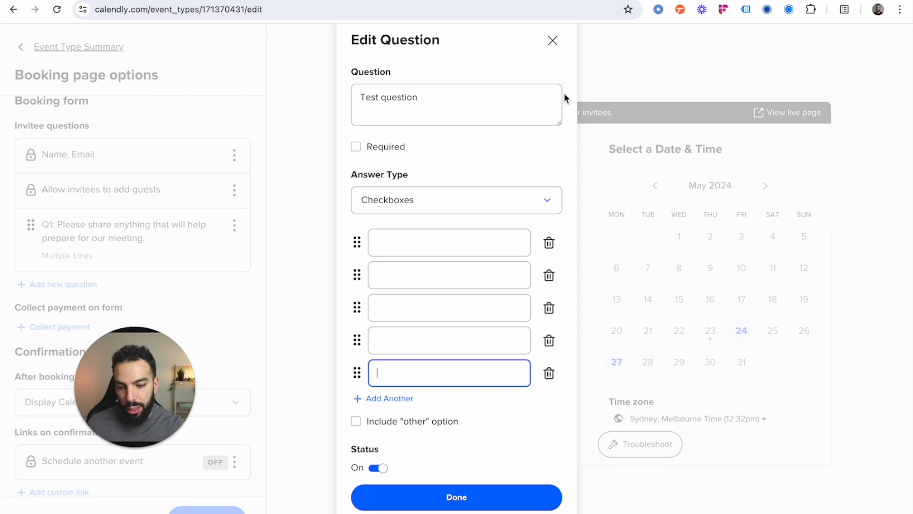
click(553, 41)
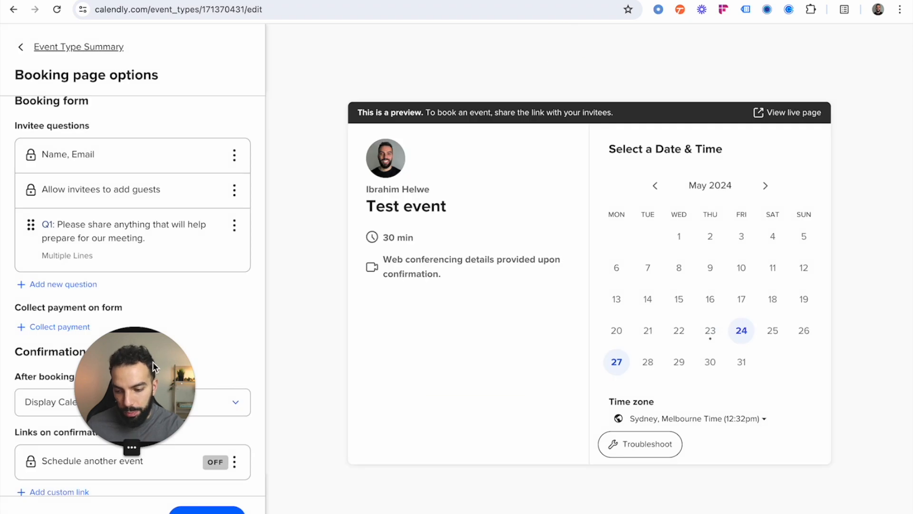
Step: Turn on payment collection with Stripe for the booking form and look over the currency choices and payment terms
drag(153, 361, 337, 347)
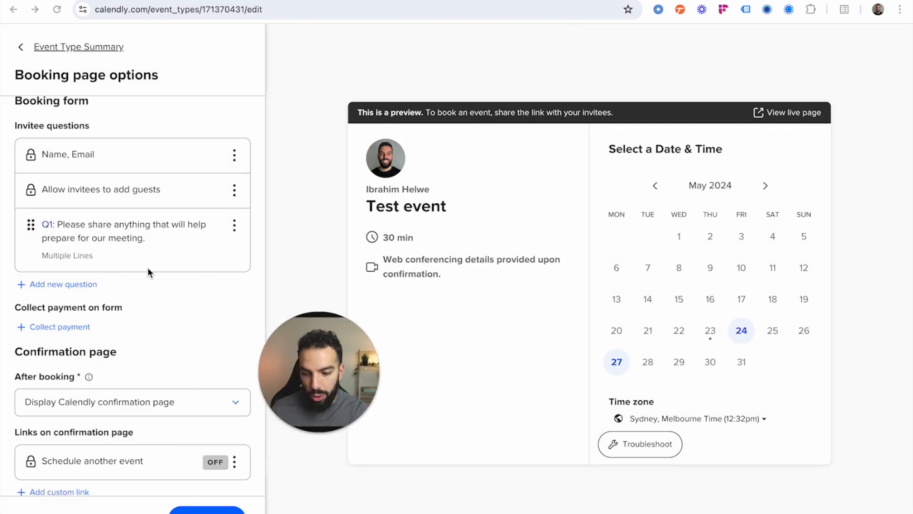
scroll(148, 267, down, 1)
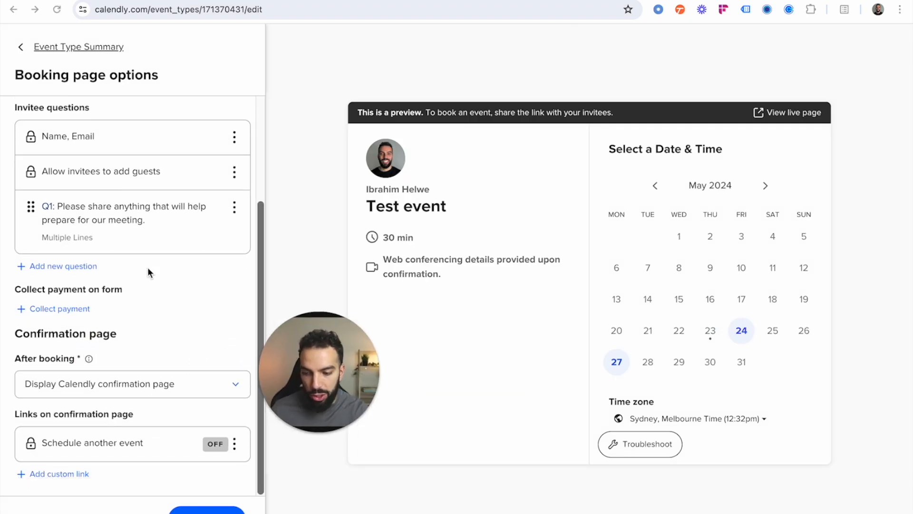
click(73, 309)
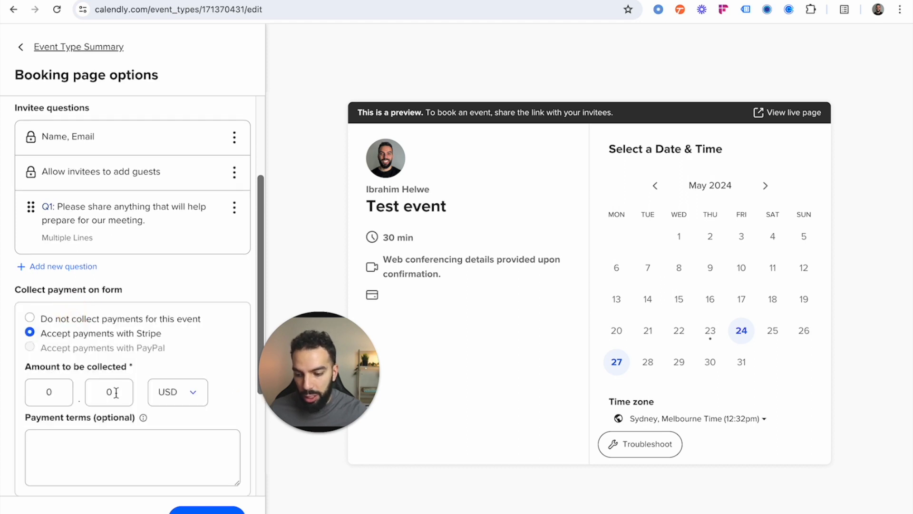
scroll(115, 403, down, 1)
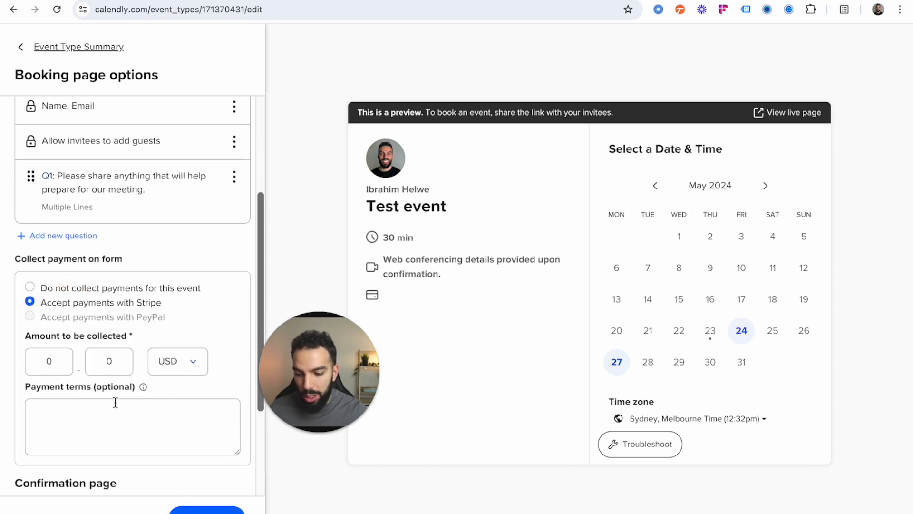
click(181, 365)
scroll(180, 355, down, 1)
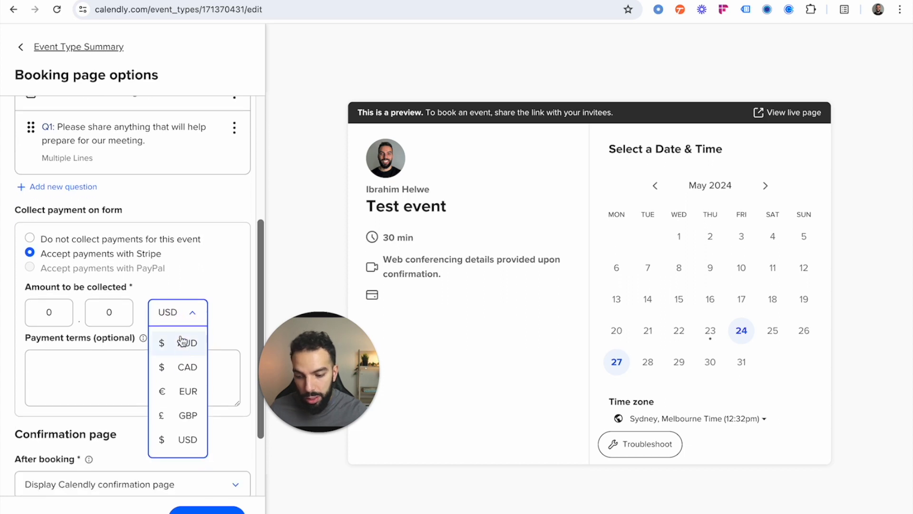
click(183, 322)
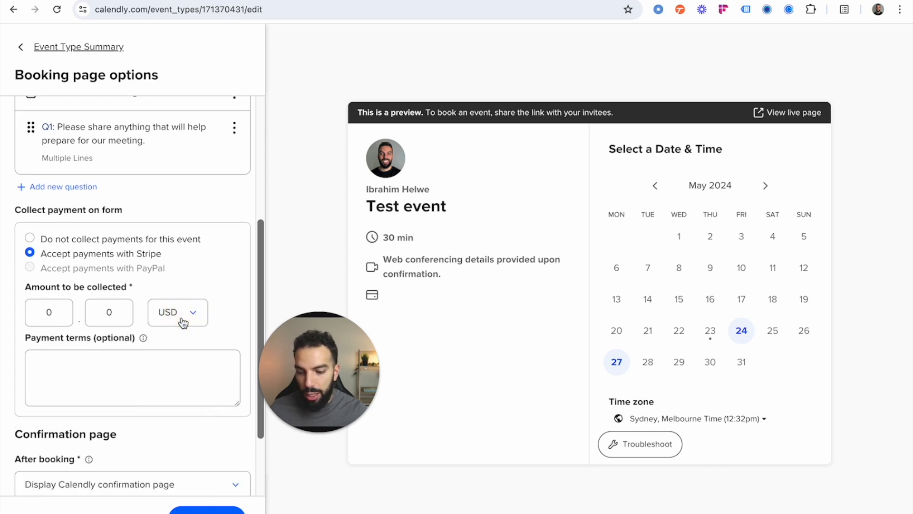
scroll(172, 352, down, 1)
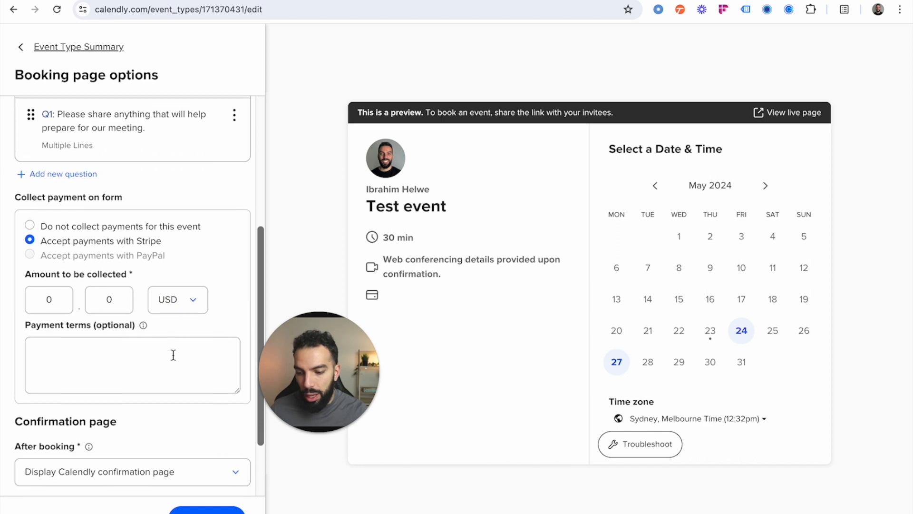
scroll(127, 342, up, 1)
scroll(149, 332, down, 3)
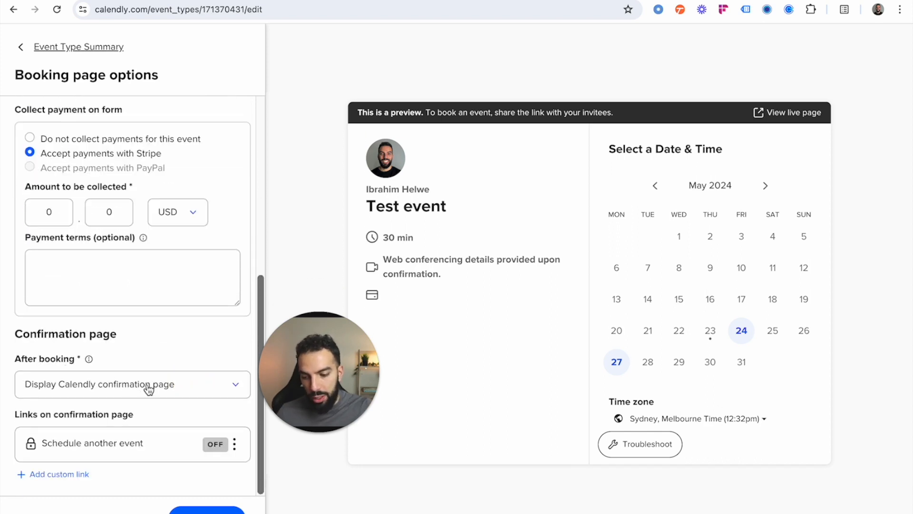
Step: Try redirecting invitees to an external site after booking, and switch back to displaying the Calendly confirmation page
click(116, 393)
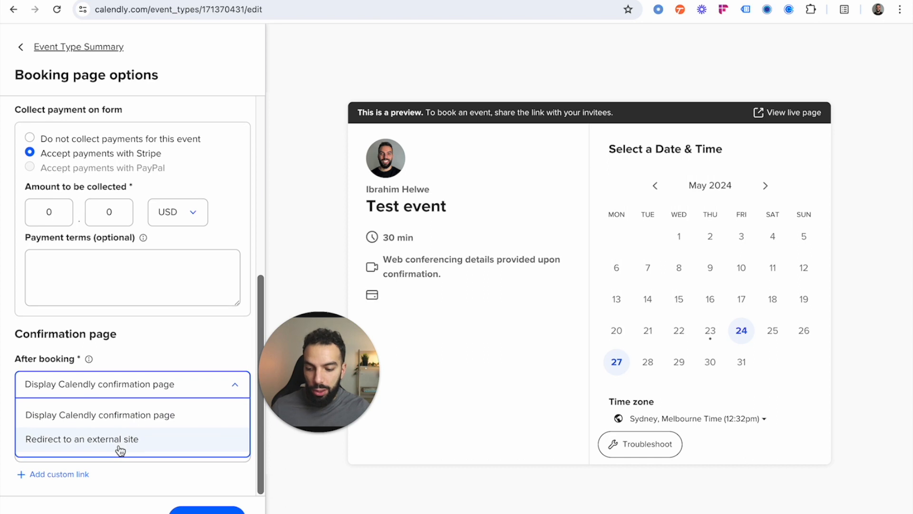
click(154, 442)
scroll(152, 440, down, 1)
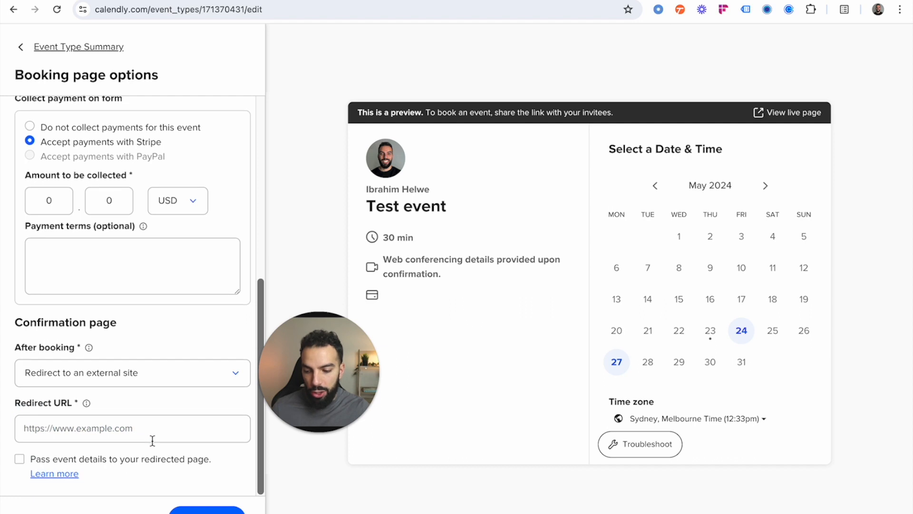
click(130, 428)
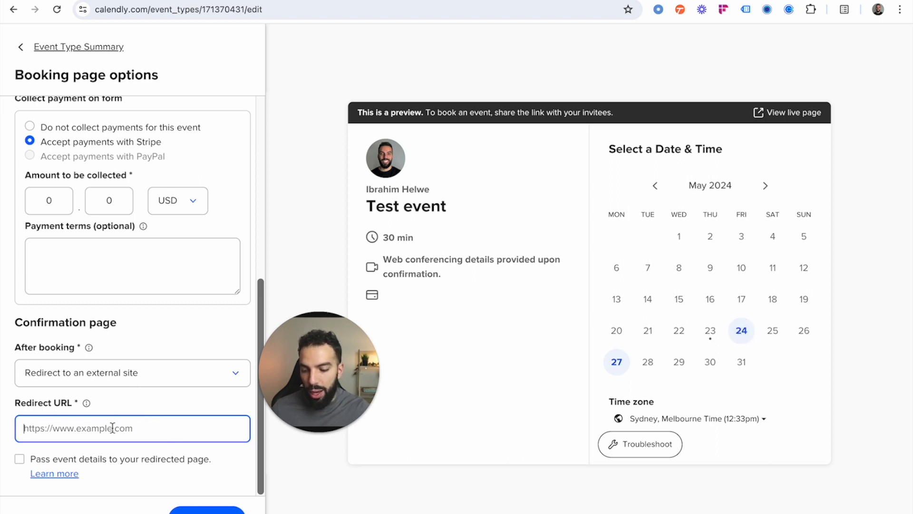
click(209, 384)
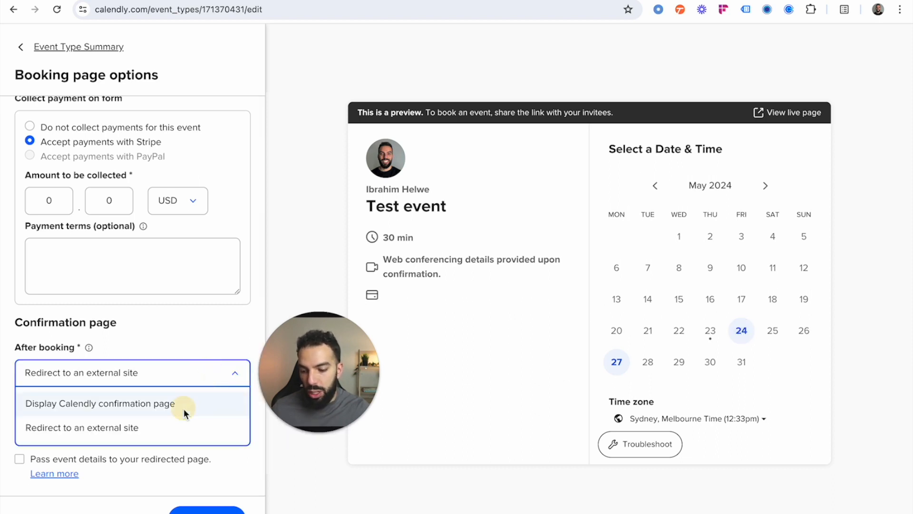
click(183, 408)
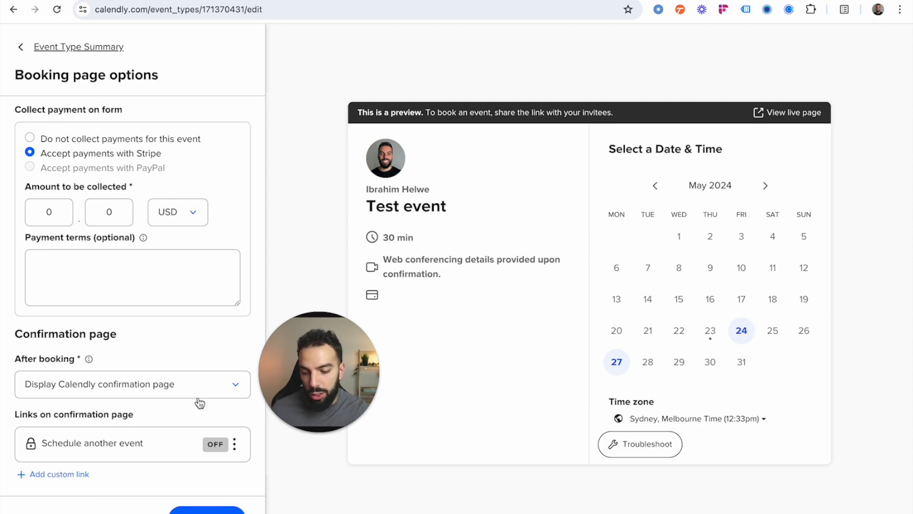
Step: Set the event to not collect payments and save the booking page options
scroll(170, 326, up, 7)
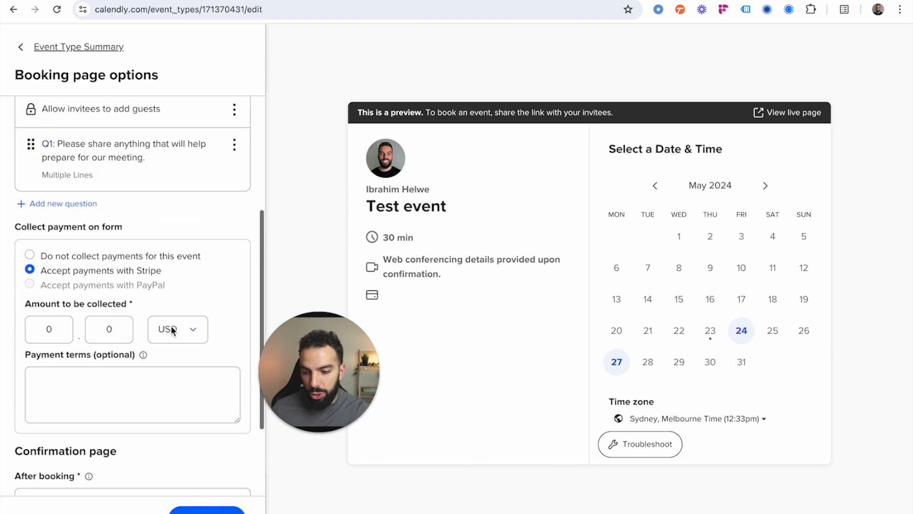
click(195, 510)
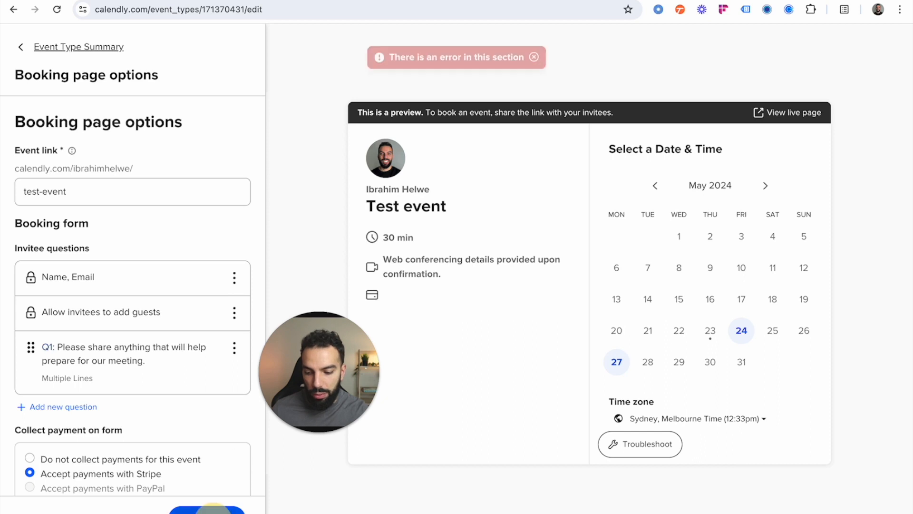
scroll(221, 398, down, 7)
scroll(221, 398, up, 1)
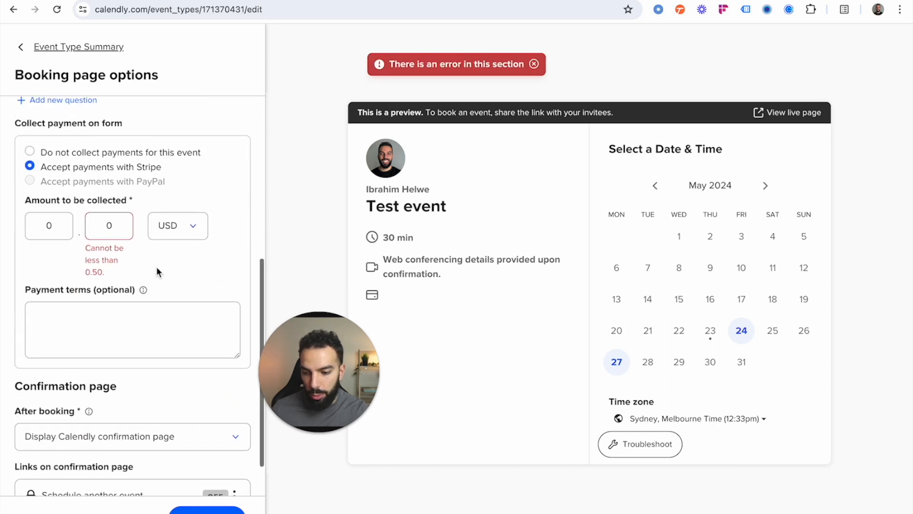
click(30, 151)
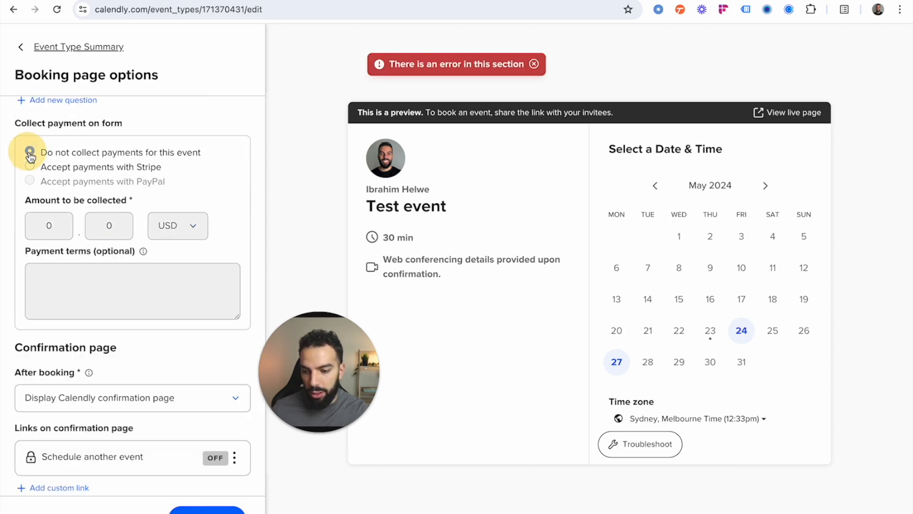
click(227, 510)
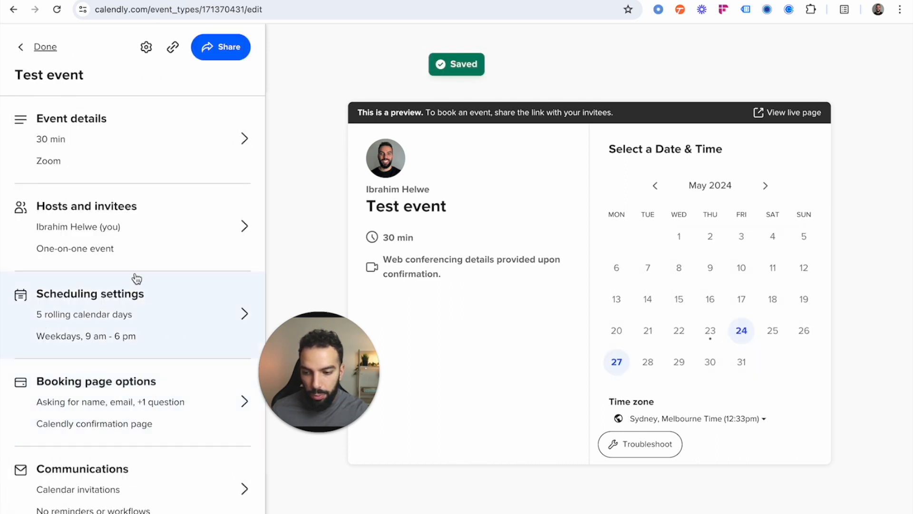
Step: Leave the event editor and open the Integrations & apps page to browse the integration categories
click(48, 47)
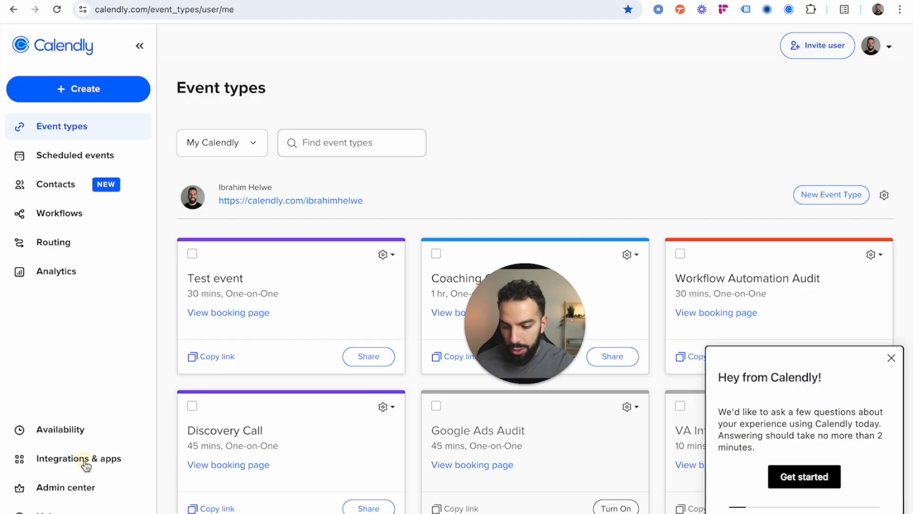
click(85, 461)
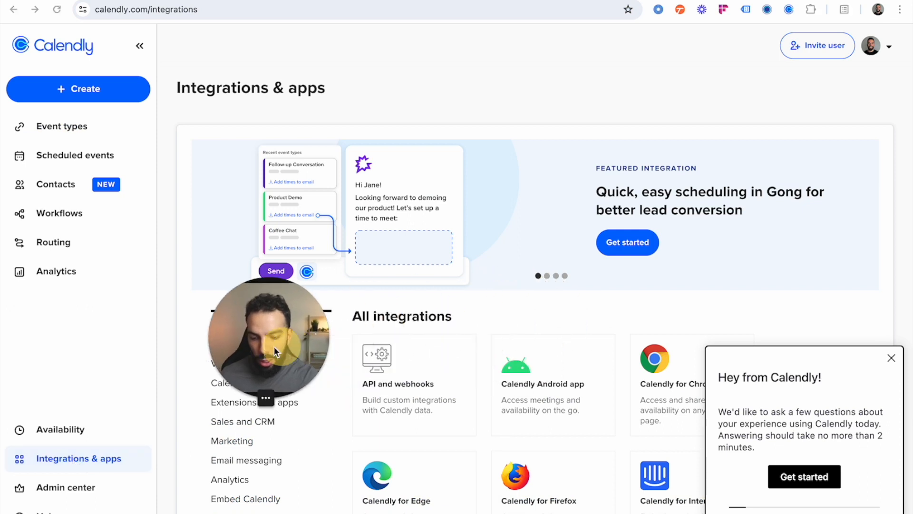
scroll(429, 355, down, 2)
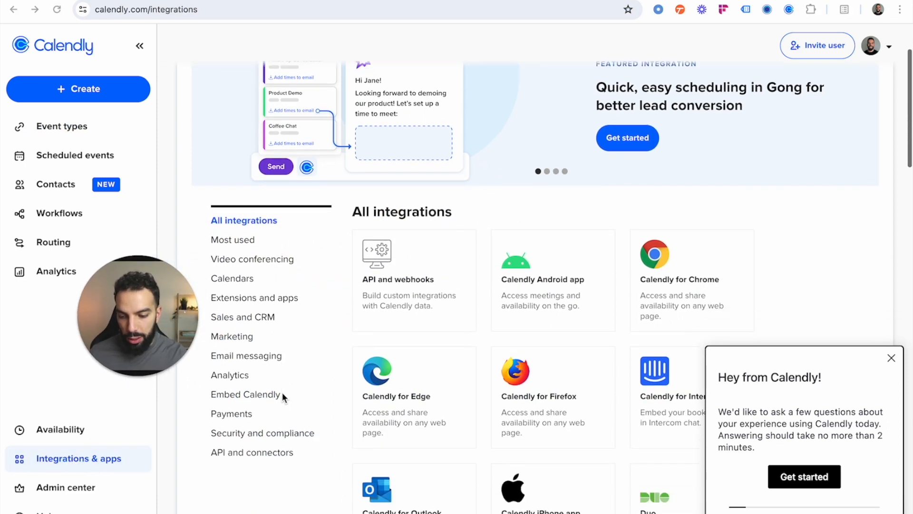
Step: Browse the Payments and Calendars integration categories and dismiss the feedback survey
click(232, 398)
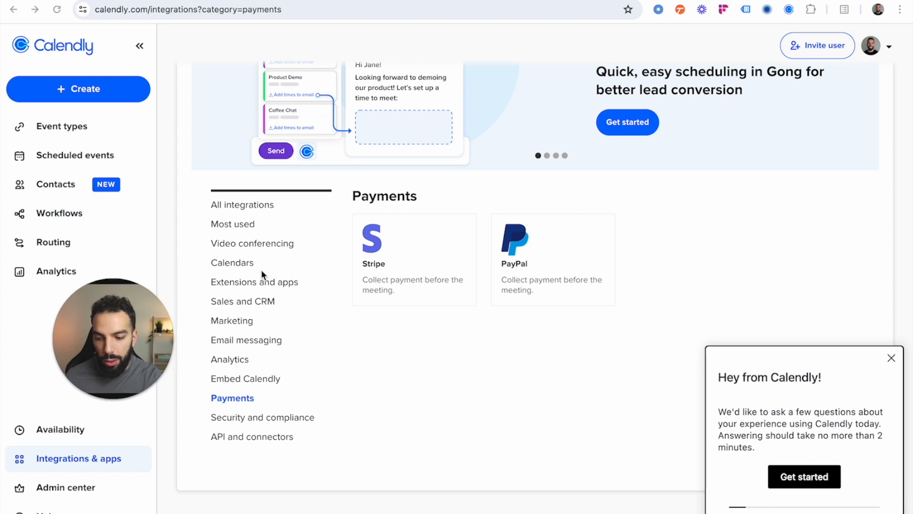
click(248, 268)
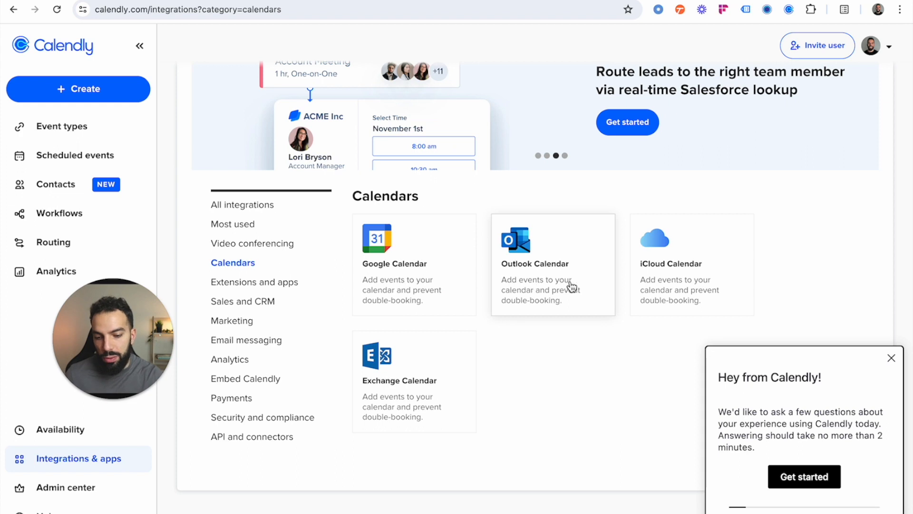
click(892, 357)
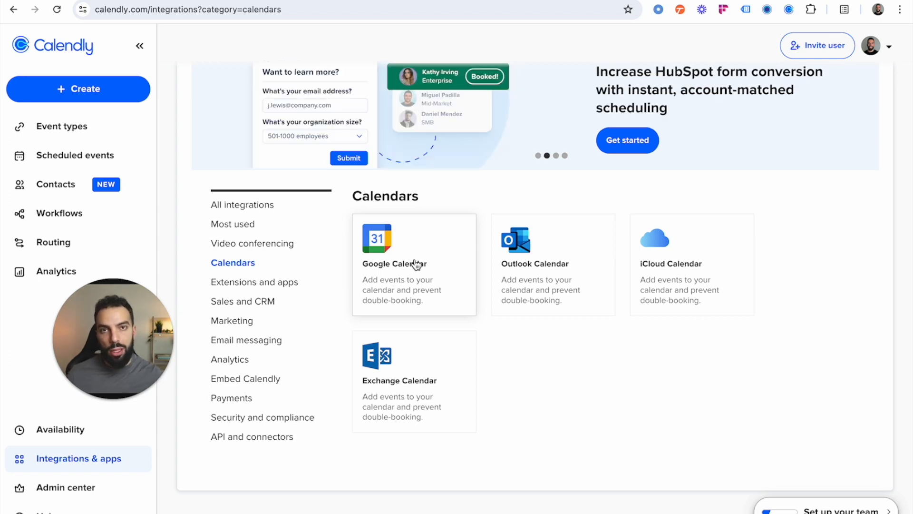
drag(149, 315, 625, 376)
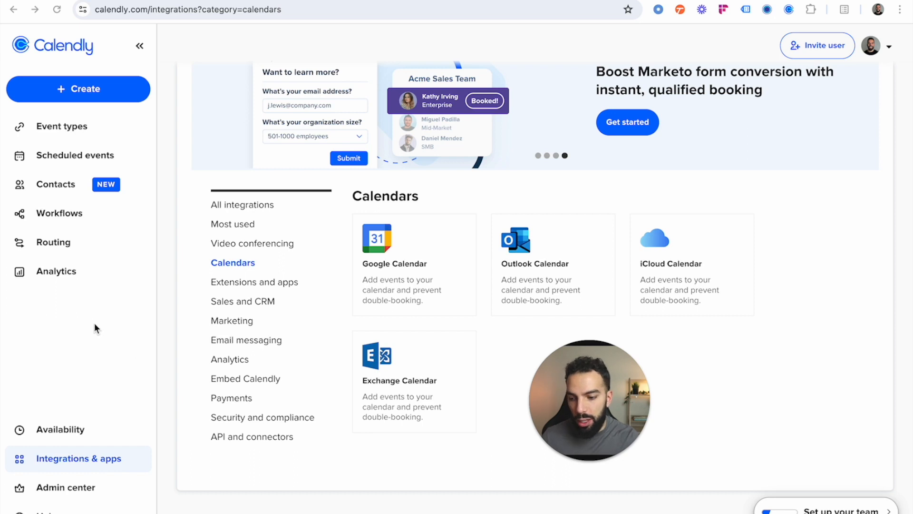
Step: Open the account's Calendar sync settings and review the connected calendar accounts, conflict checking and add-to-calendar configuration
click(76, 142)
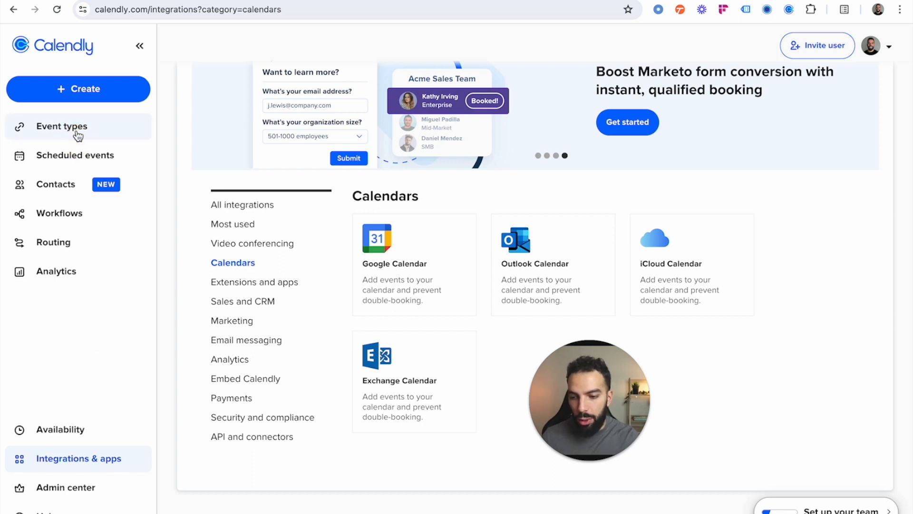
click(75, 129)
click(883, 47)
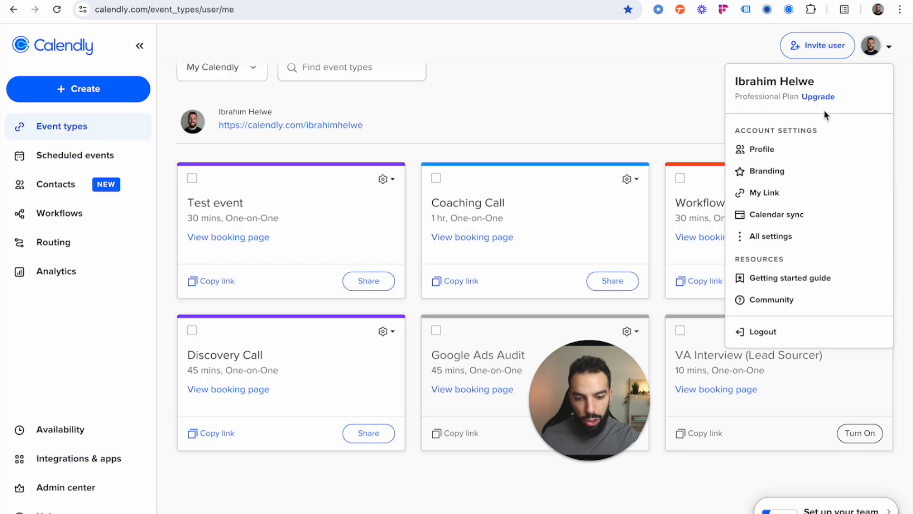
click(790, 214)
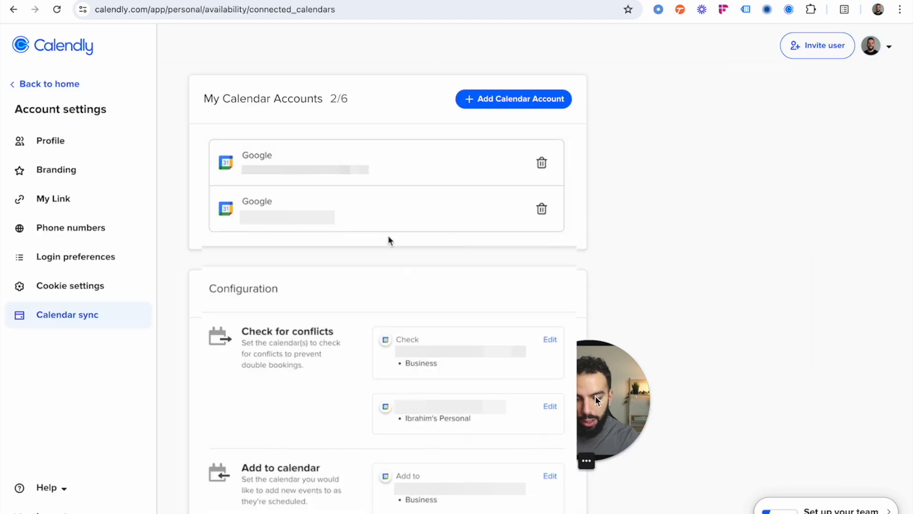
scroll(387, 235, down, 1)
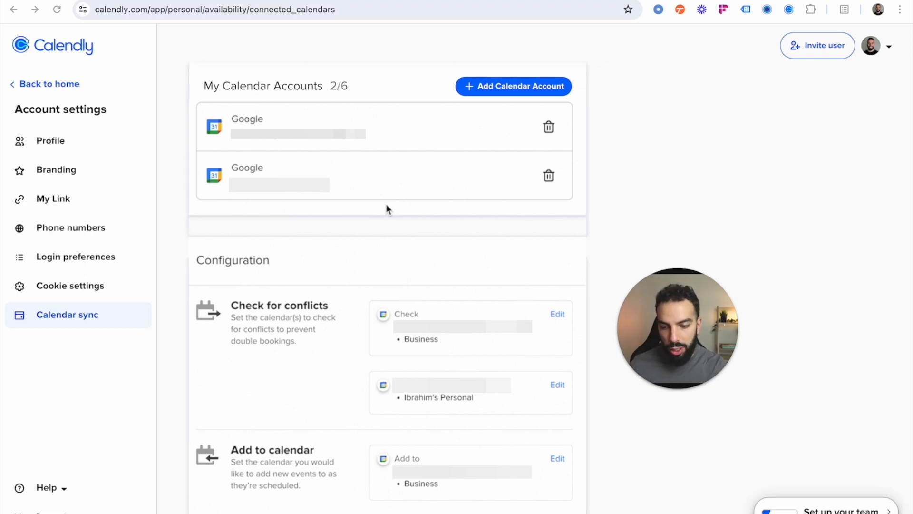
scroll(386, 204, down, 1)
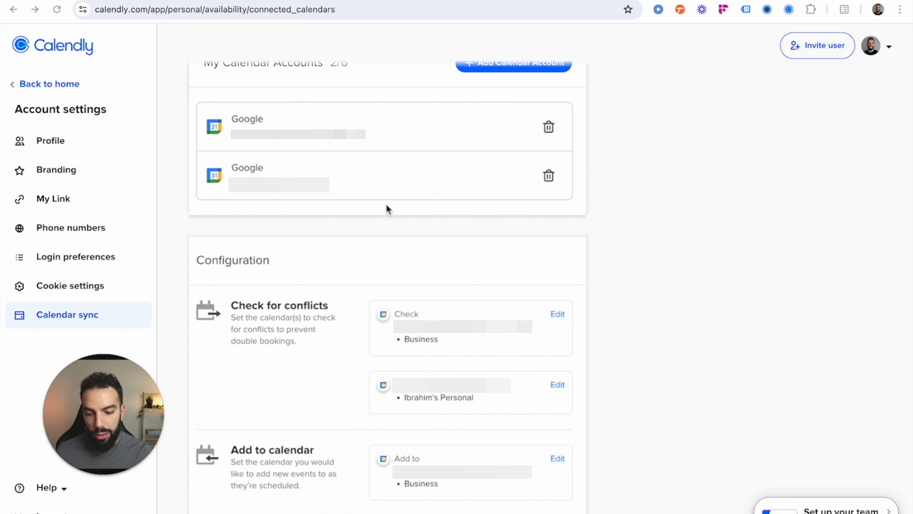
scroll(389, 210, up, 2)
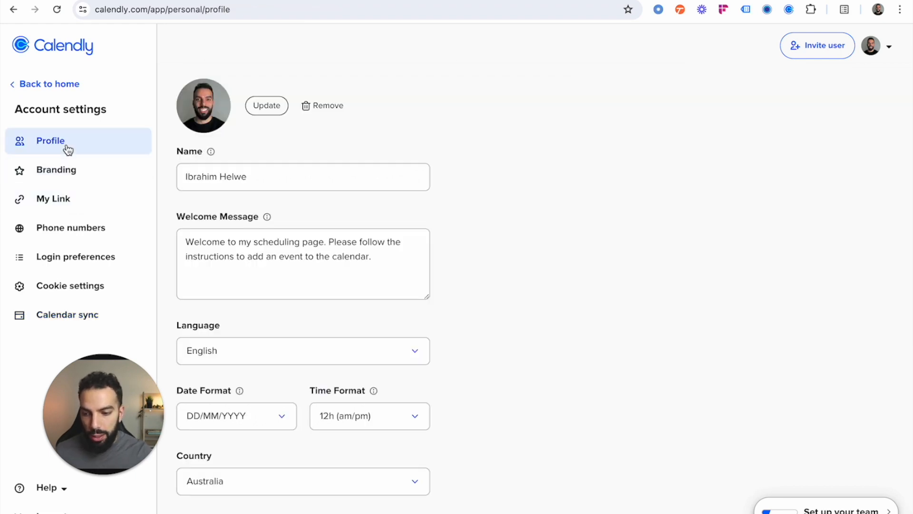
Step: Preview the Test event booking page from the event types, check the available times for May 24, 2024, and return to the event types
click(15, 84)
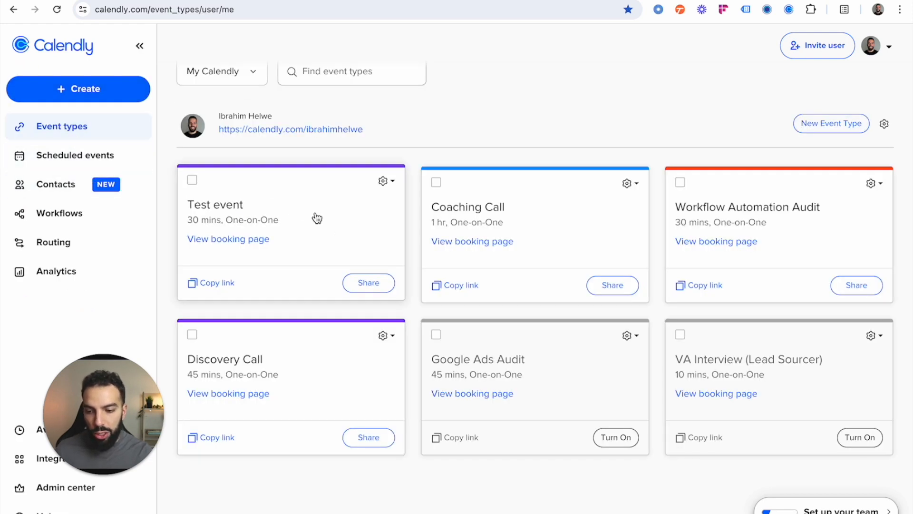
click(222, 244)
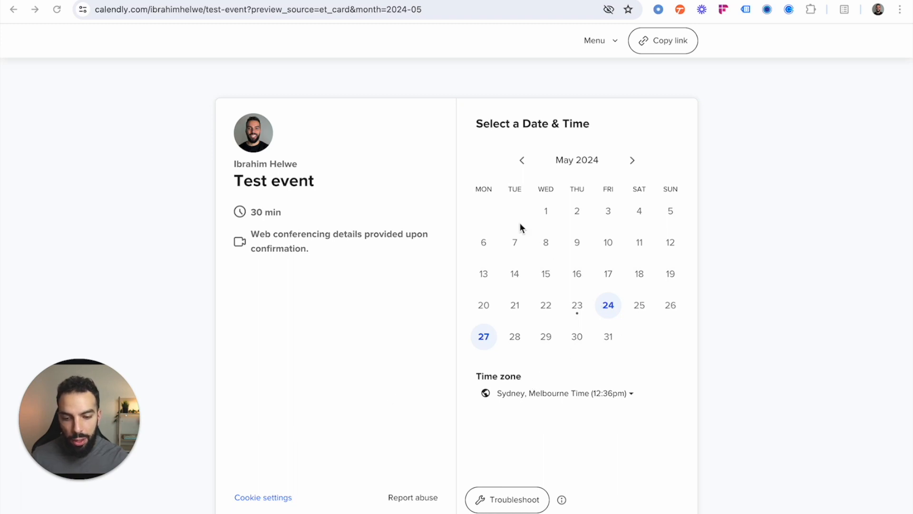
click(610, 306)
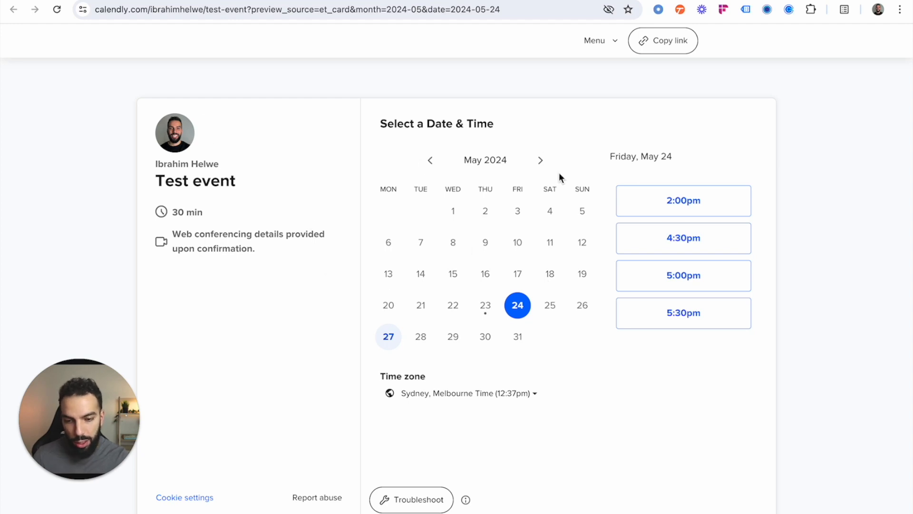
click(98, 1)
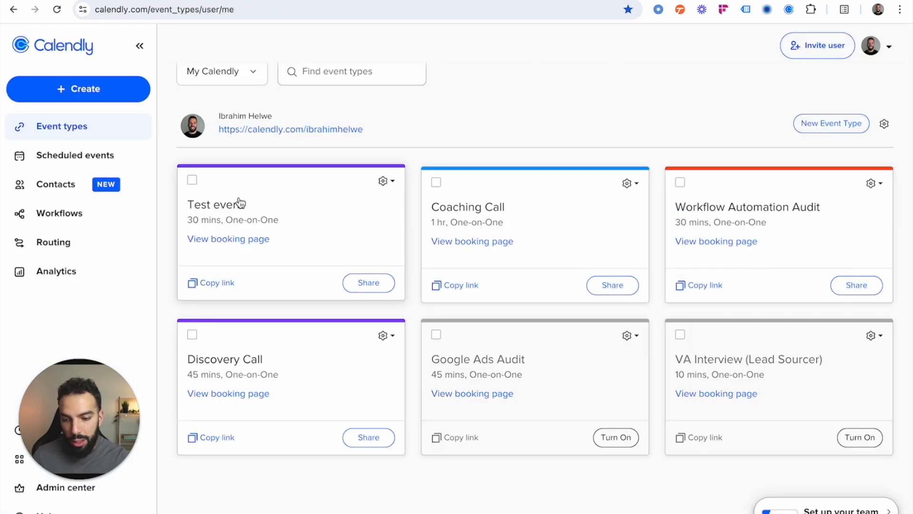
Step: Copy the Test event booking link, and view the public scheduling page that lists all active event types
scroll(213, 289, down, 1)
click(217, 282)
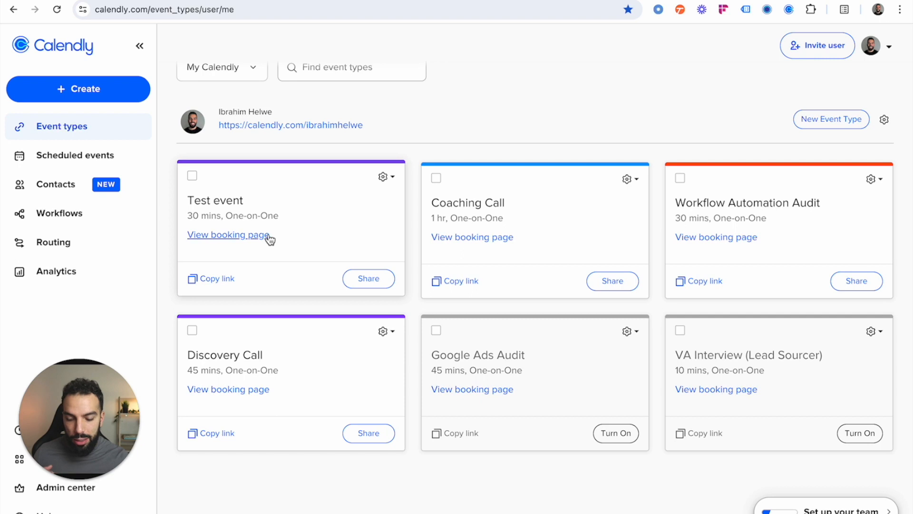
scroll(269, 237, up, 2)
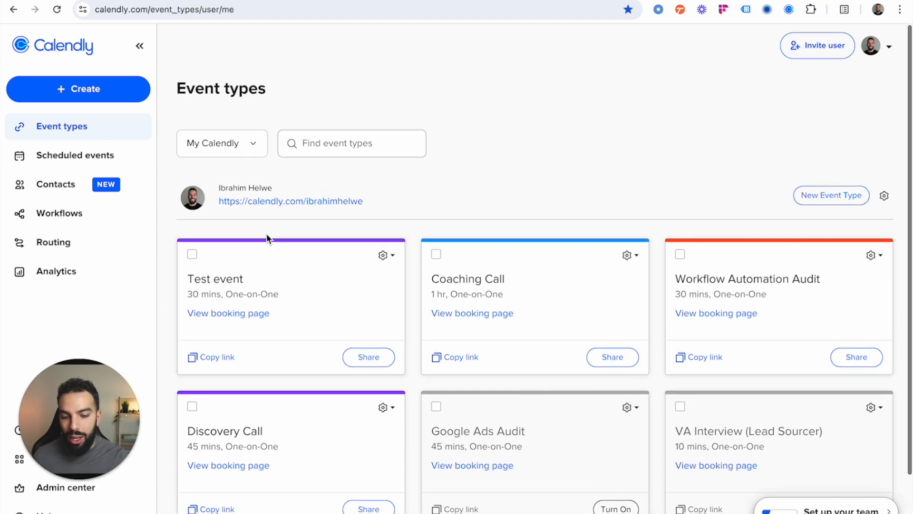
click(295, 204)
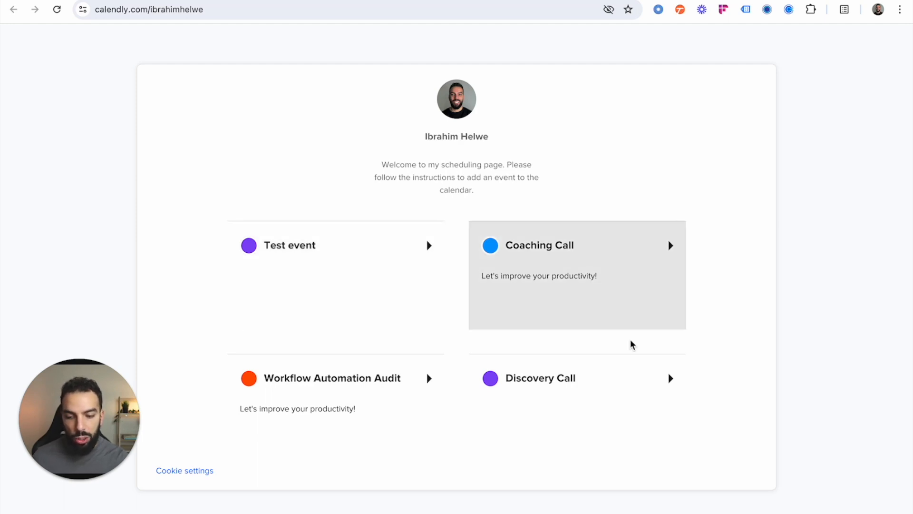
click(92, 0)
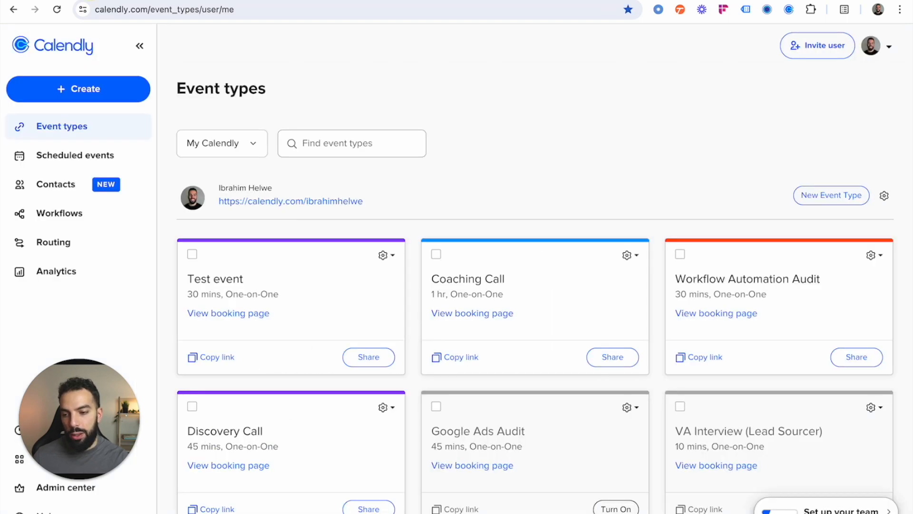
Step: Switch to the incognito window with Calendly's public site, open the pricing page and compare the Free, Standard, Teams and Enterprise plans
key(super+grave)
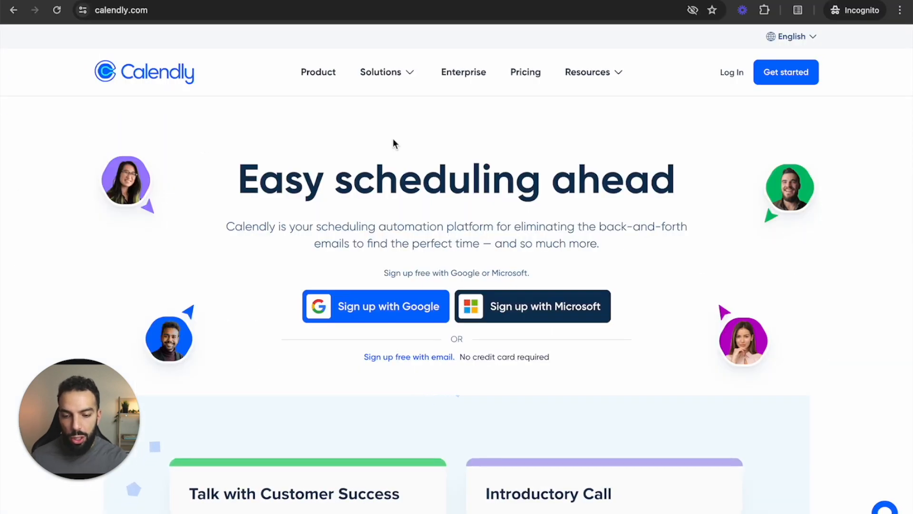
click(531, 76)
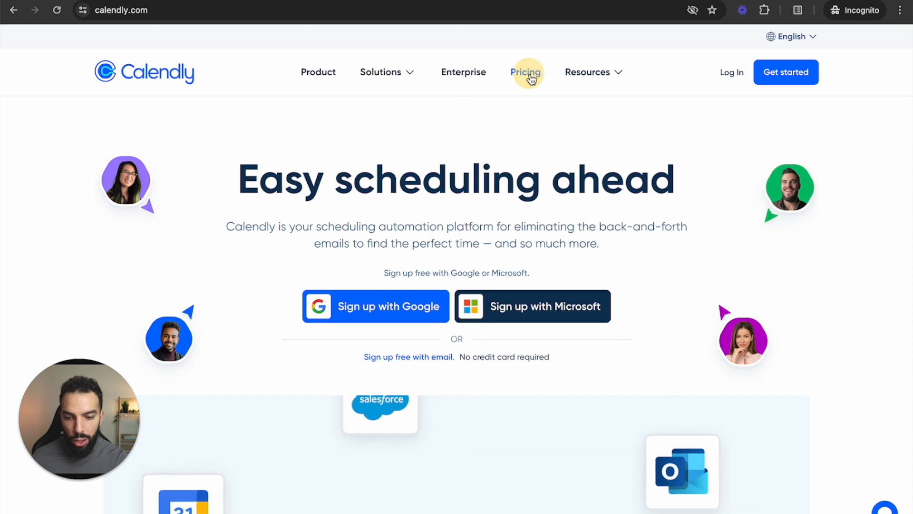
scroll(128, 172, down, 3)
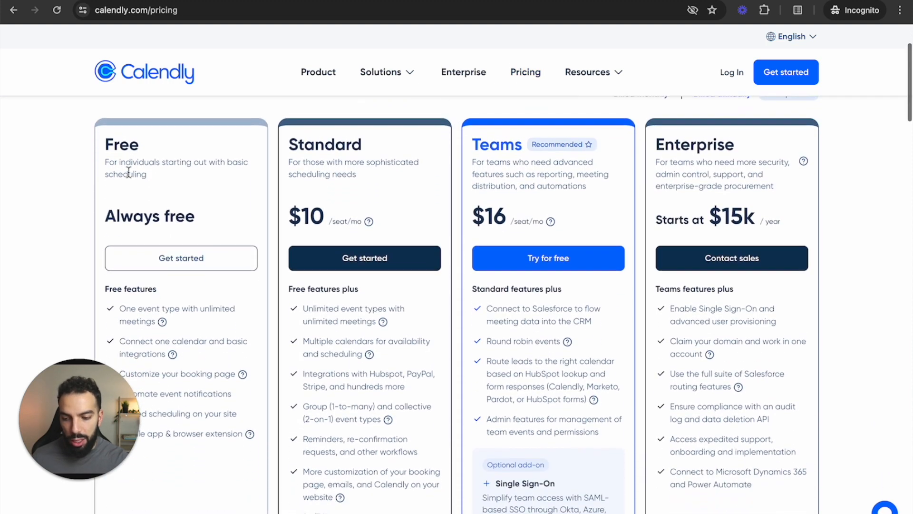
drag(88, 387, 64, 429)
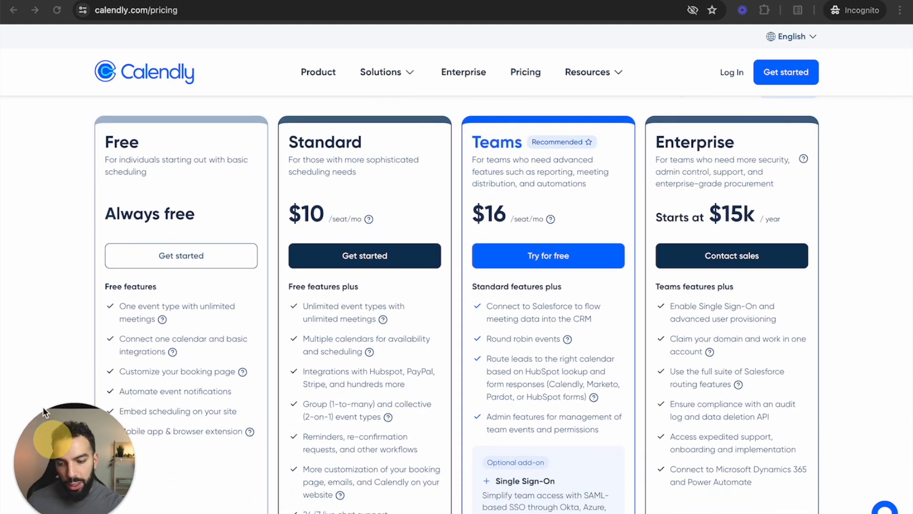
scroll(55, 337, down, 3)
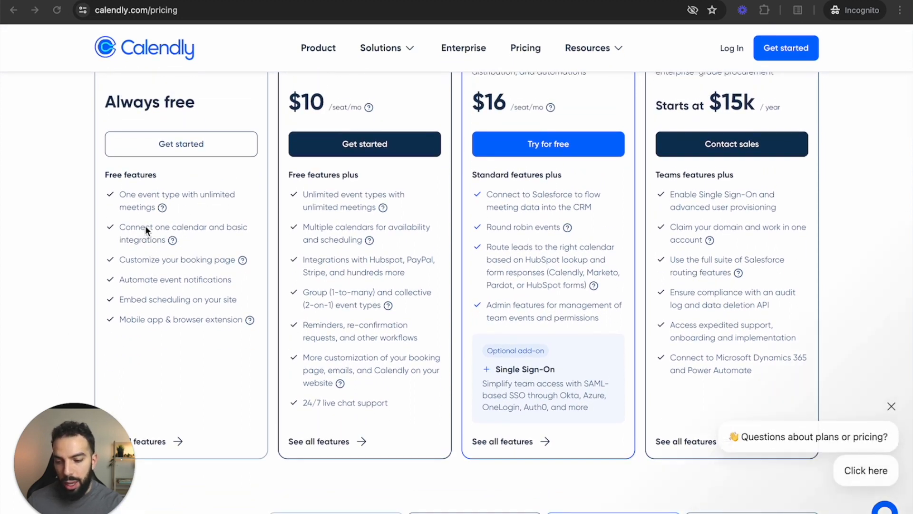
scroll(218, 241, up, 2)
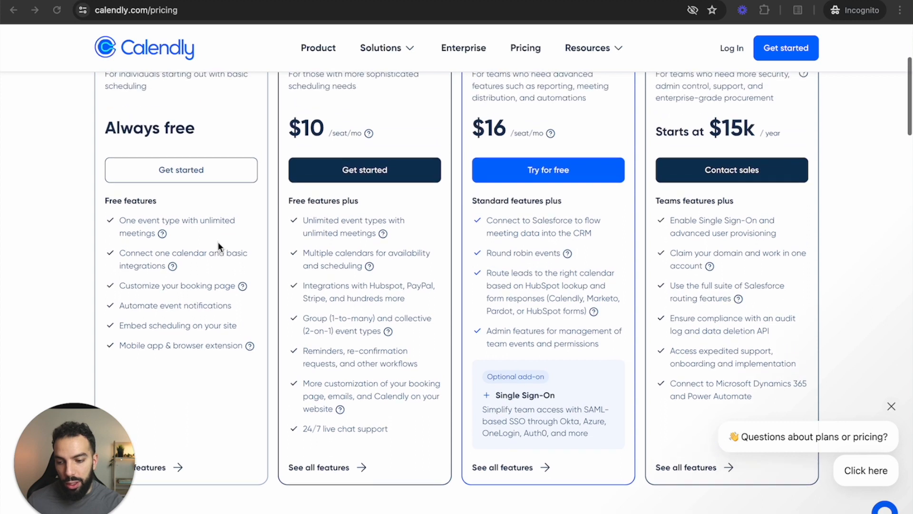
scroll(218, 242, up, 1)
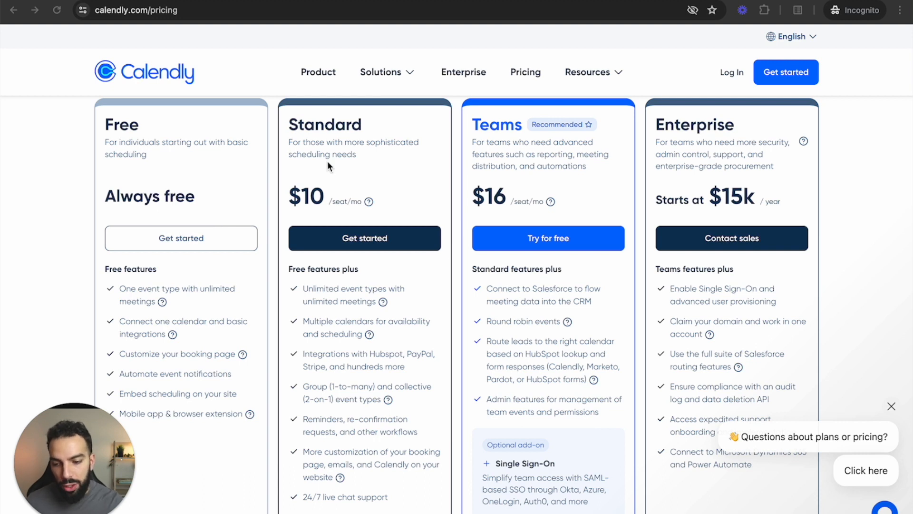
scroll(376, 172, down, 1)
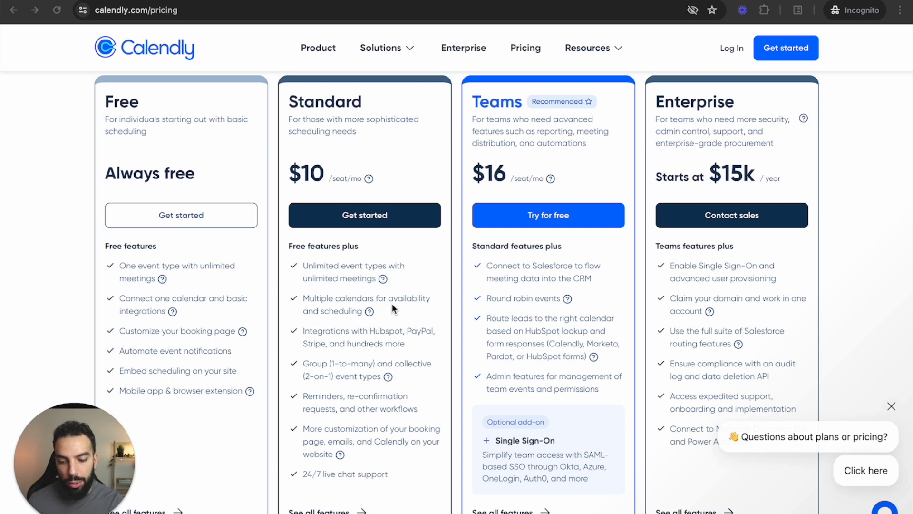
scroll(392, 303, up, 2)
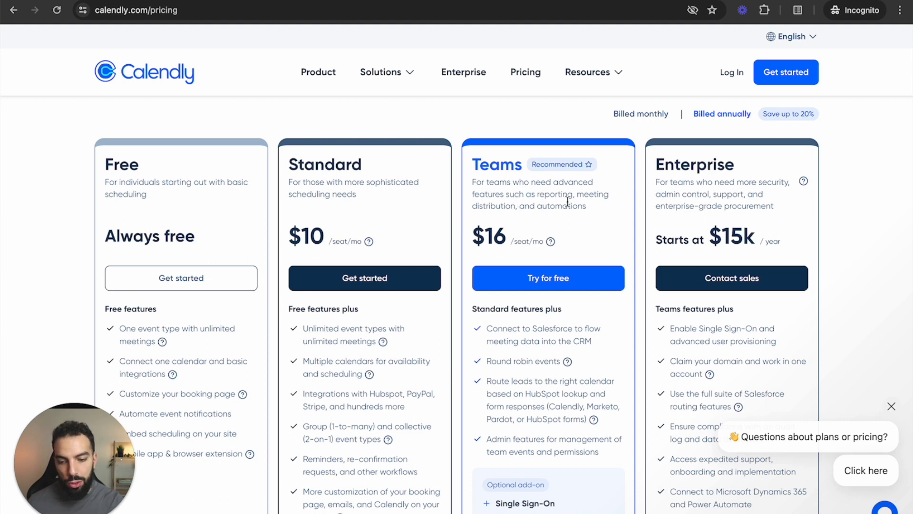
drag(299, 164, 371, 163)
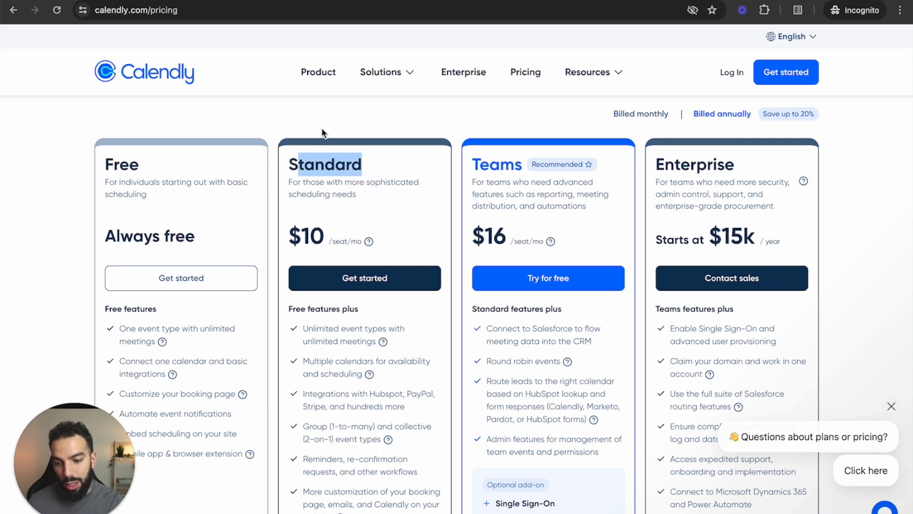
drag(342, 165, 295, 167)
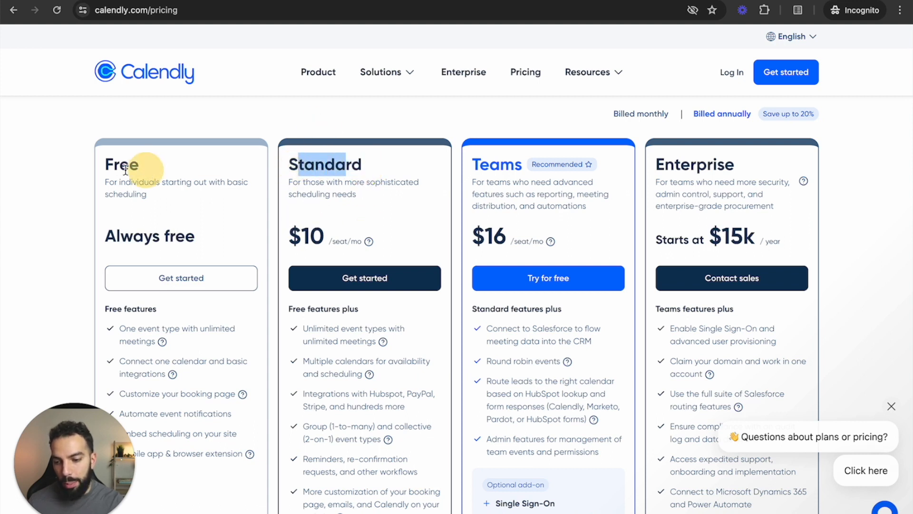